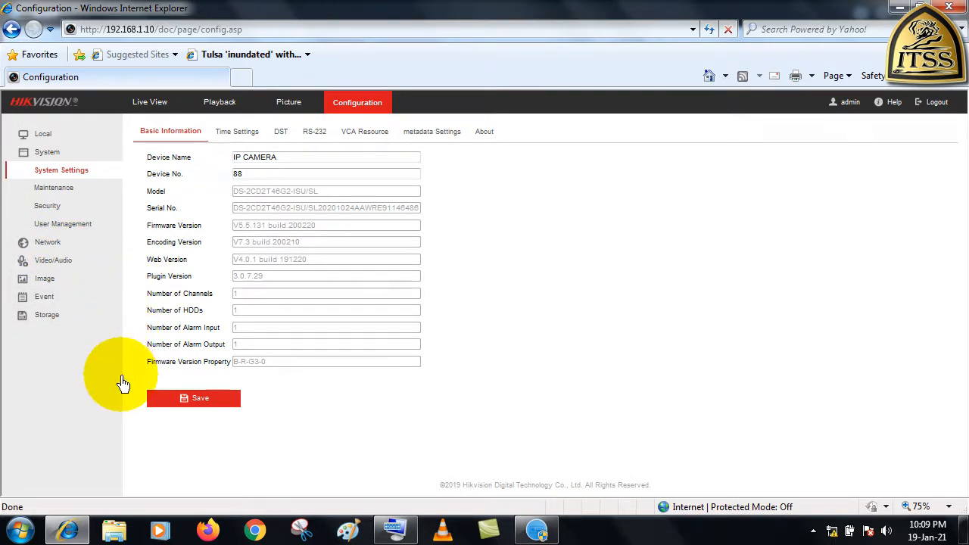
Open the basic event settings and enable motion detection with dynamic analysis for motion
{"action": "left_click", "coordinate": [47, 303]}
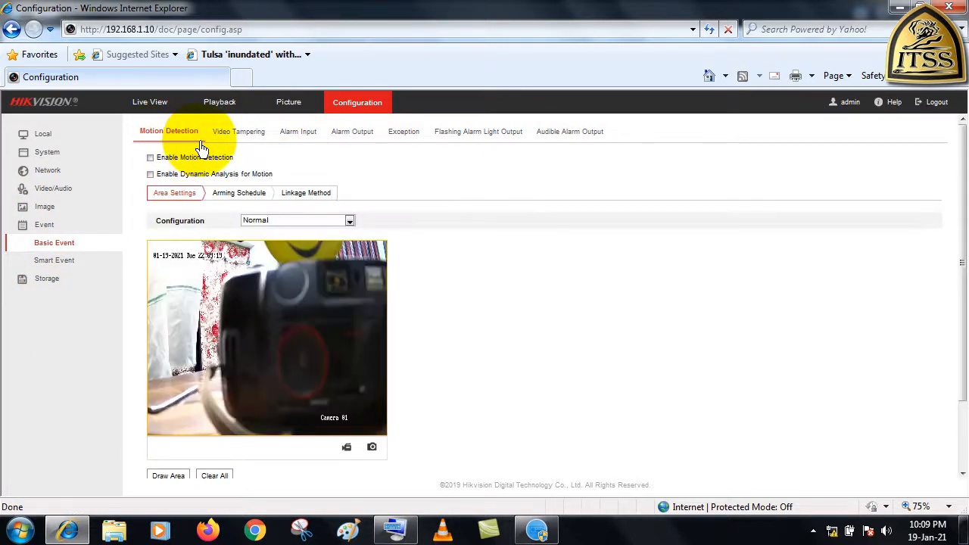
{"action": "left_click", "coordinate": [150, 157]}
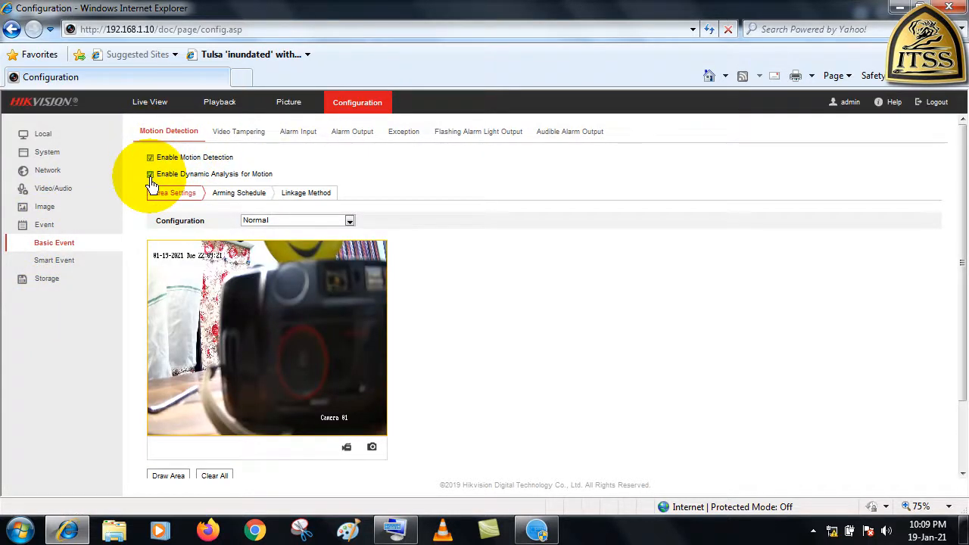
Draw a four-sided motion detection area over most of the camera picture and set Human and Vehicle as detection targets
{"action": "scroll", "coordinate": [293, 194], "scroll_direction": "down", "scroll_amount": 1}
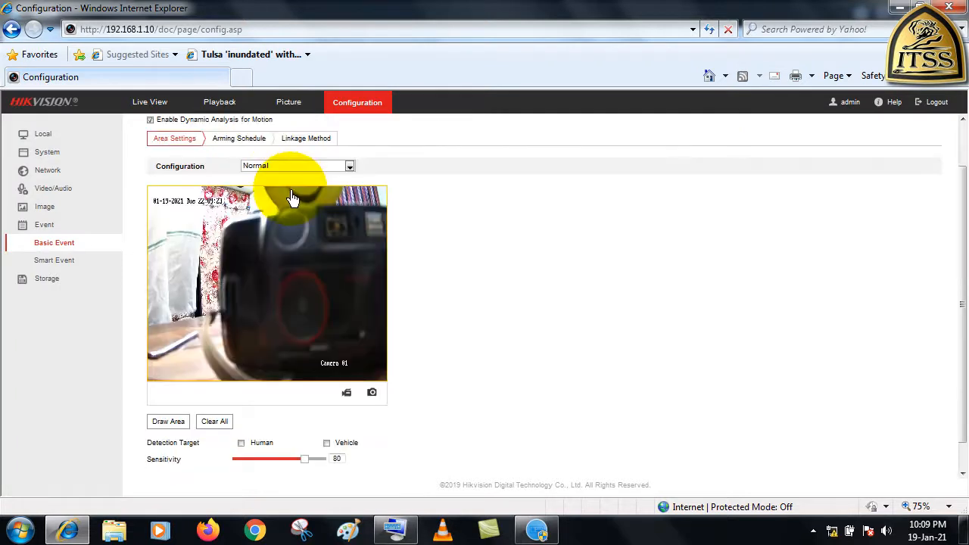
{"action": "scroll", "coordinate": [292, 194], "scroll_direction": "down", "scroll_amount": 1}
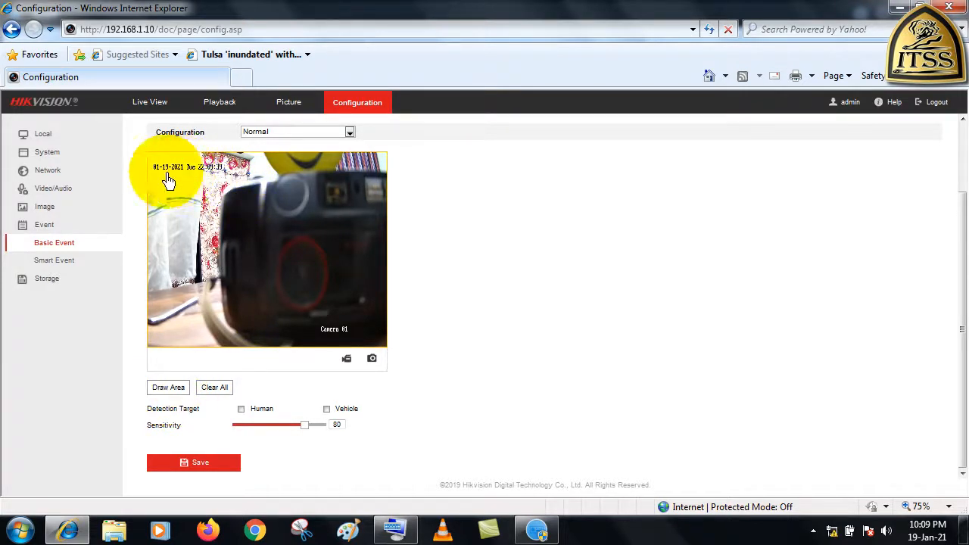
{"action": "left_click_drag", "start_coordinate": [167, 174], "coordinate": [378, 168]}
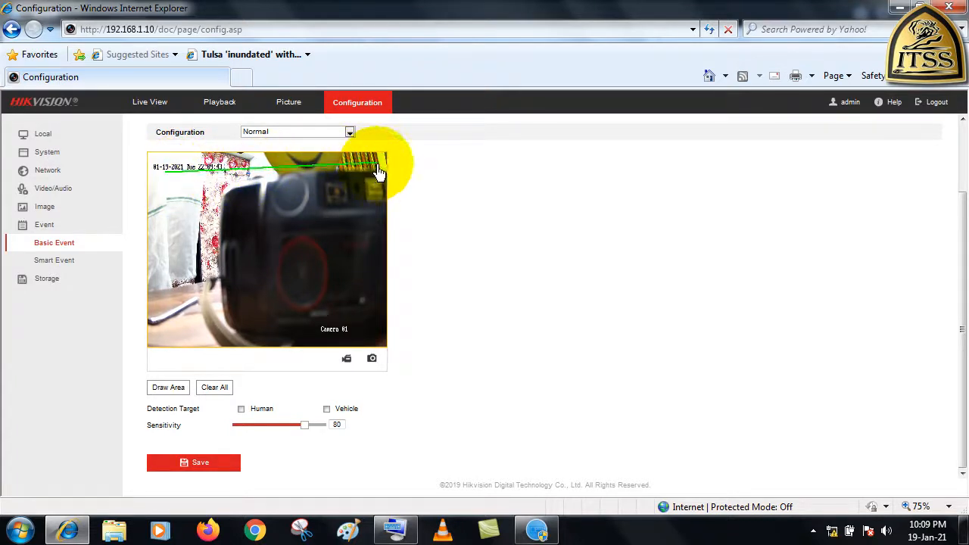
{"action": "left_click", "coordinate": [378, 168]}
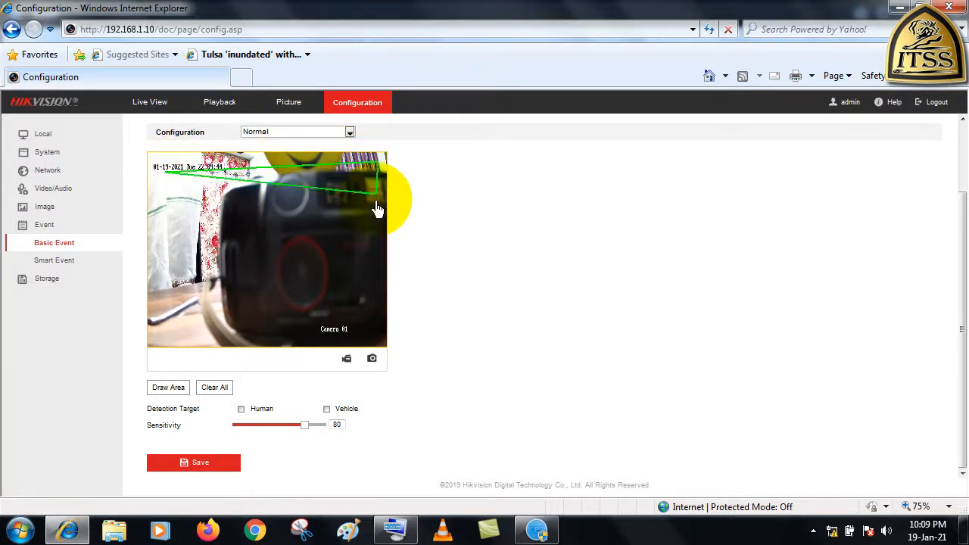
{"action": "left_click", "coordinate": [377, 341]}
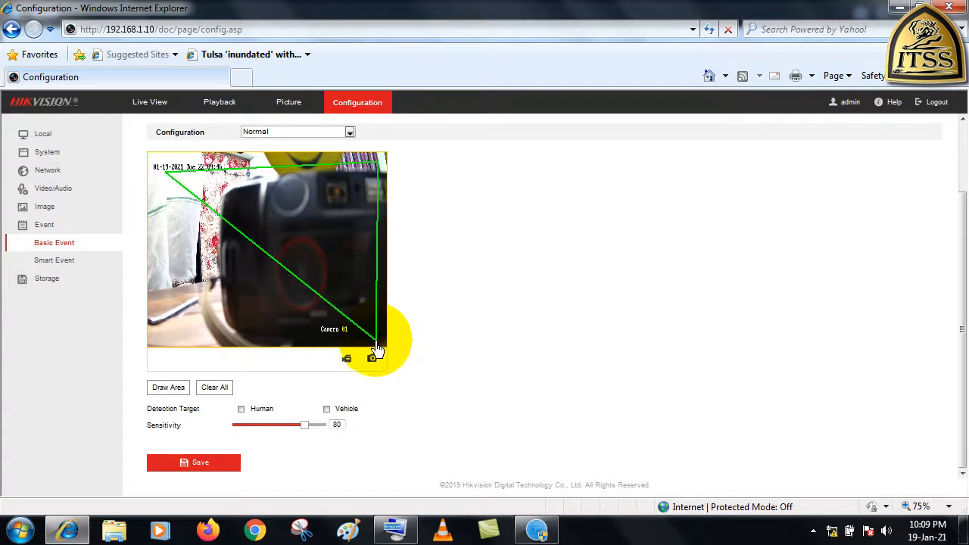
{"action": "left_click", "coordinate": [157, 339]}
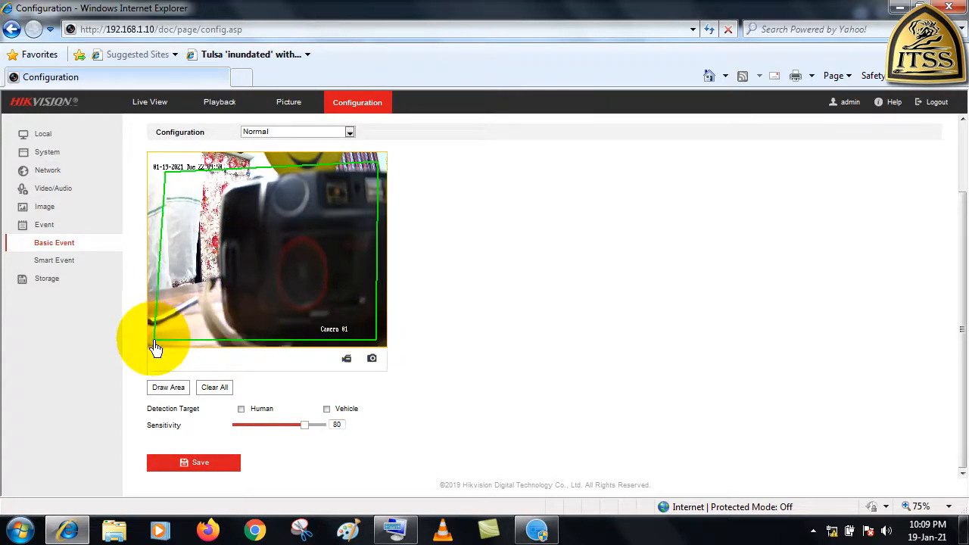
{"action": "left_click", "coordinate": [154, 345]}
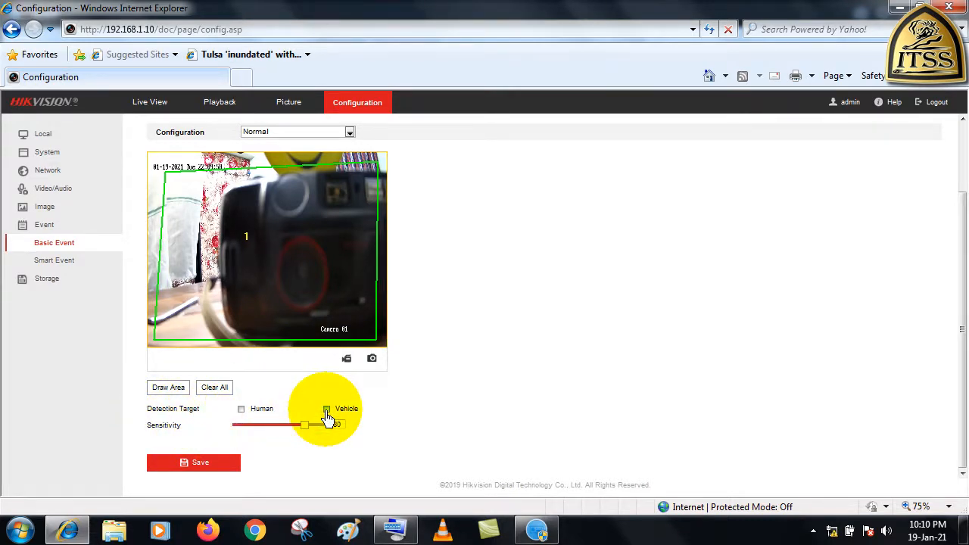
{"action": "left_click", "coordinate": [242, 409]}
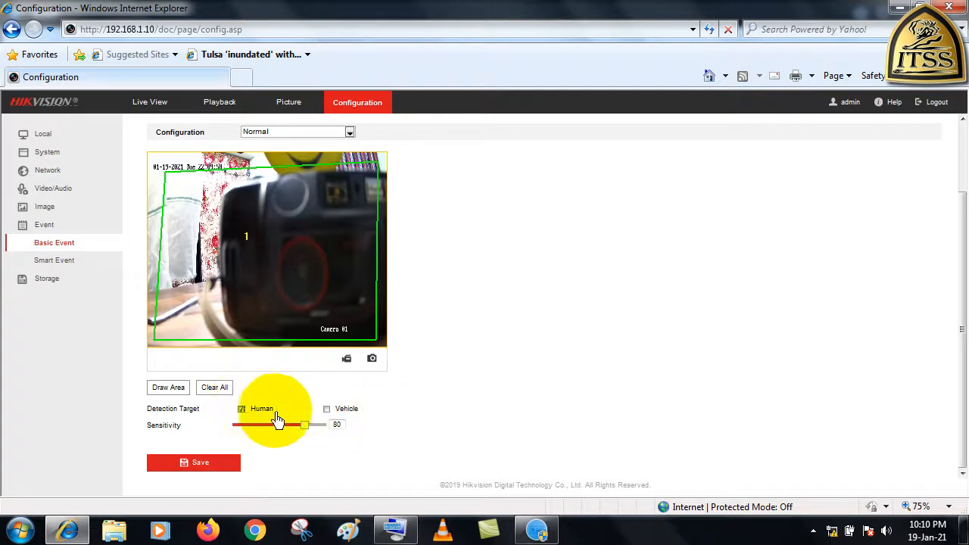
{"action": "left_click", "coordinate": [327, 410]}
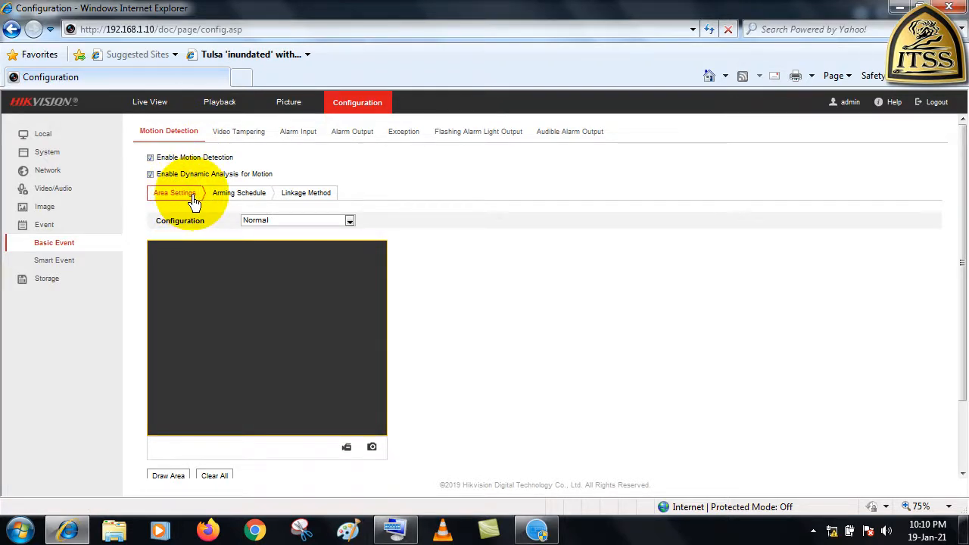
Add Audible Warning to the motion detection linkage methods alongside Flashing Alarm, and save the settings
{"action": "left_click", "coordinate": [318, 205]}
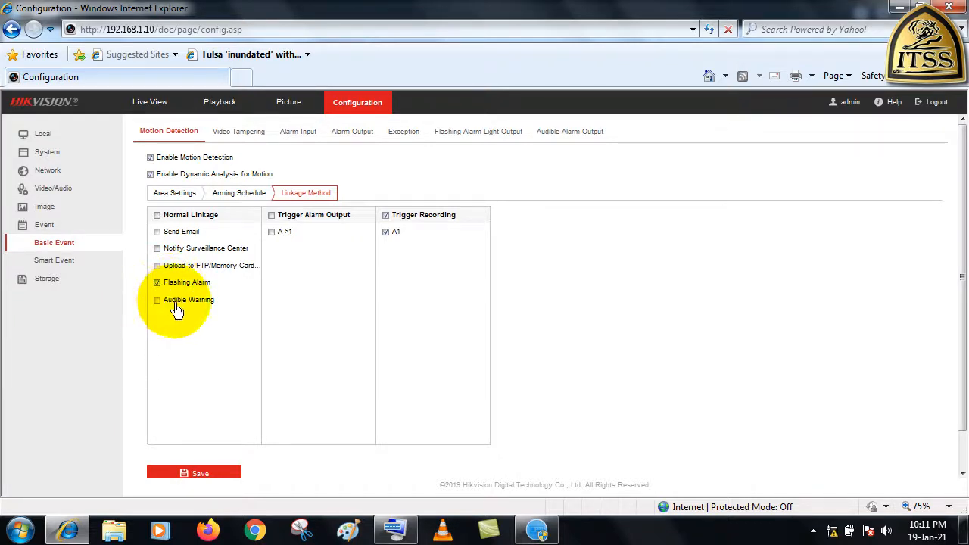
{"action": "left_click", "coordinate": [157, 302]}
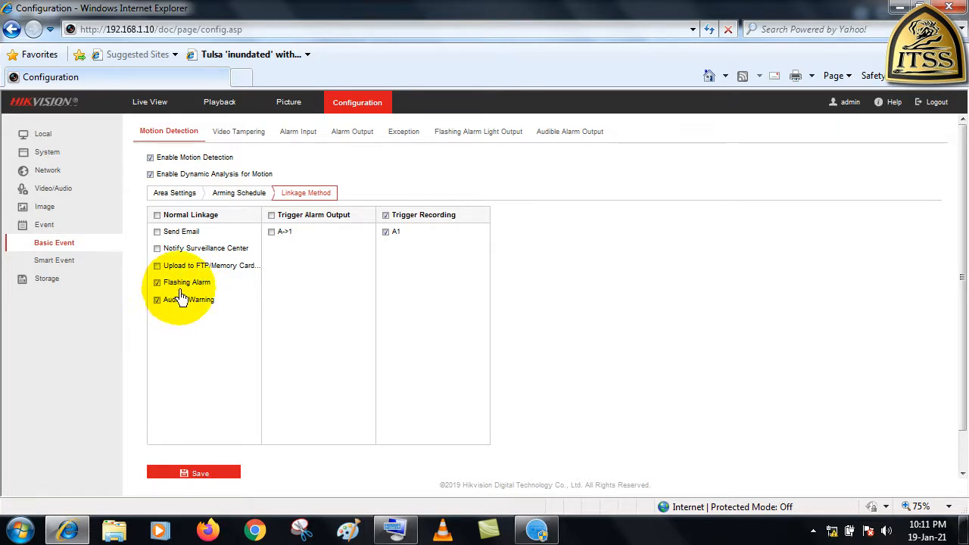
{"action": "scroll", "coordinate": [193, 340], "scroll_direction": "down", "scroll_amount": 1}
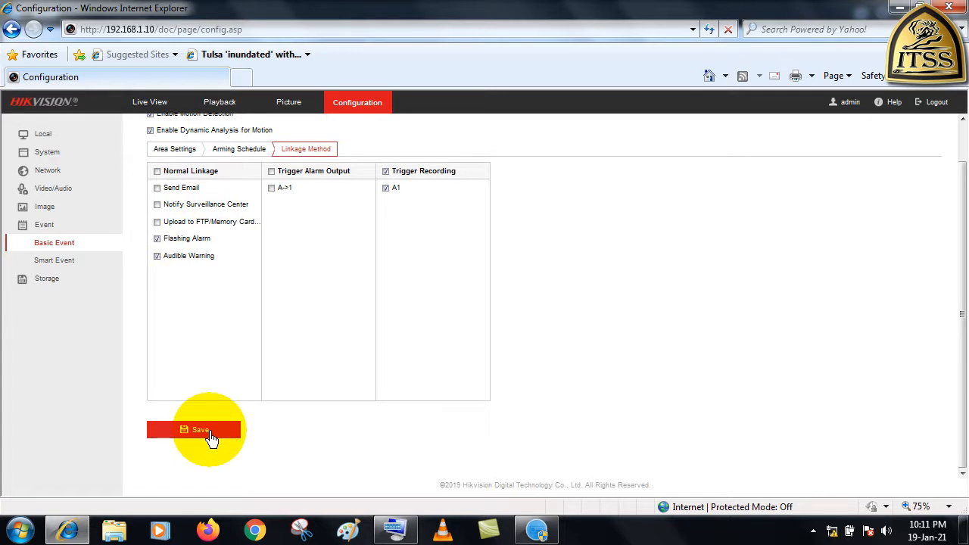
{"action": "left_click", "coordinate": [206, 431]}
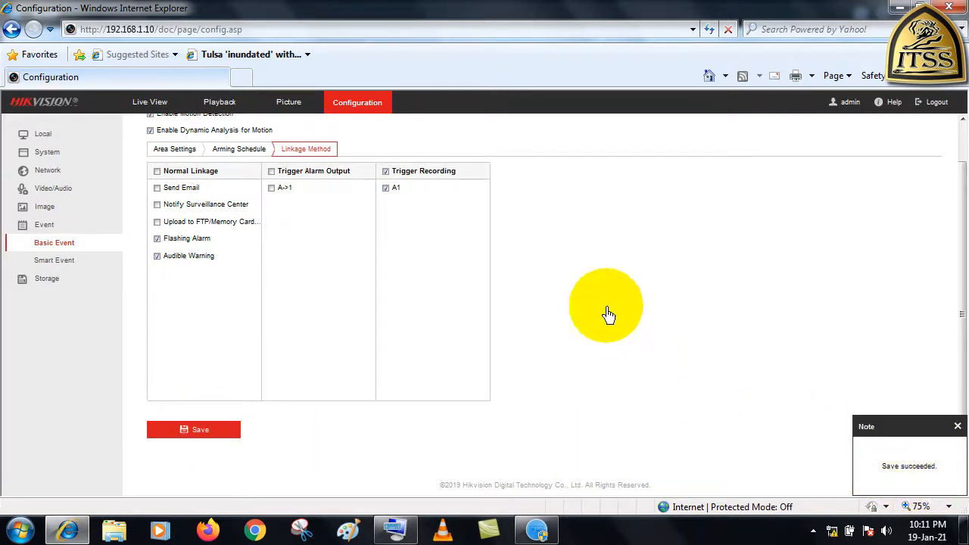
Set the flashing alarm light's duration to 20 s and its flashing frequency to High Frequency
{"action": "scroll", "coordinate": [590, 307], "scroll_direction": "up", "scroll_amount": 1}
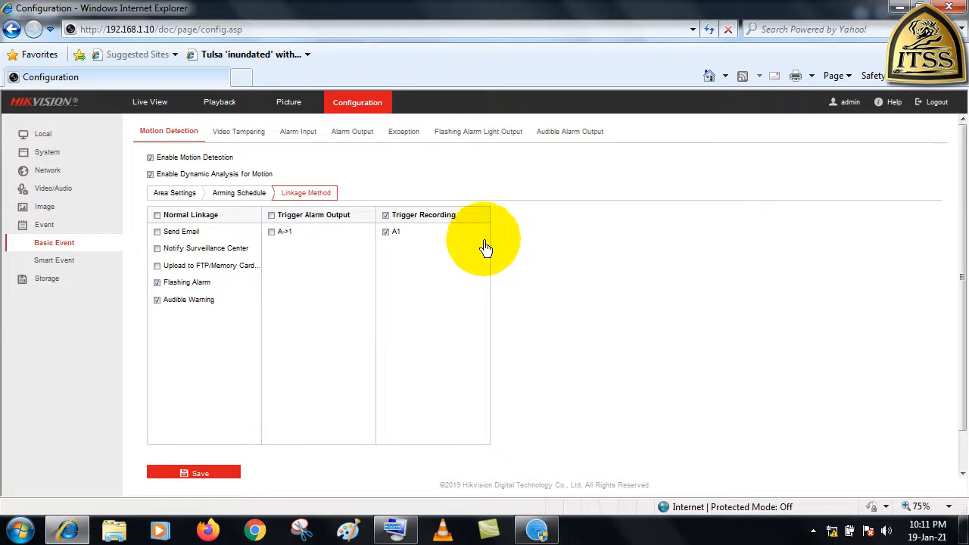
{"action": "left_click", "coordinate": [492, 146]}
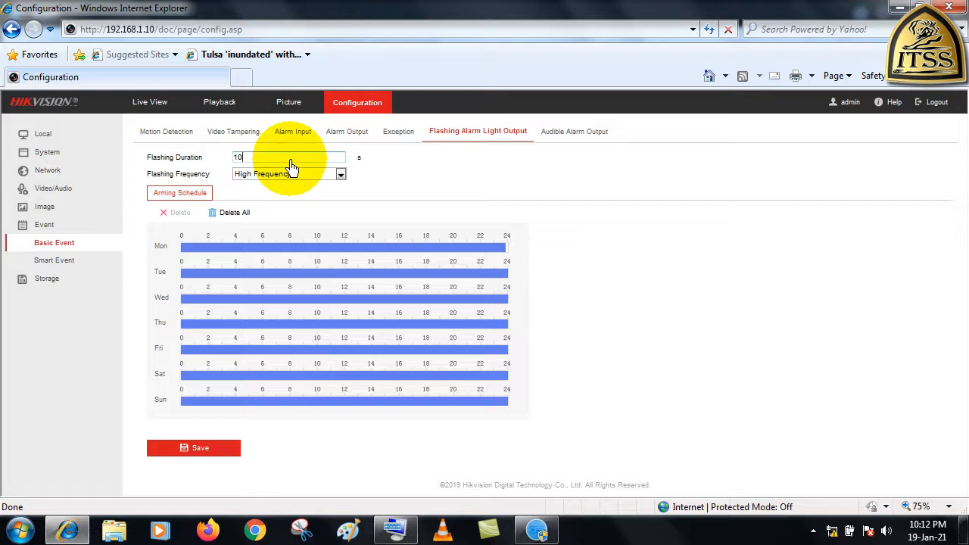
{"action": "key", "text": "BackSpace"}
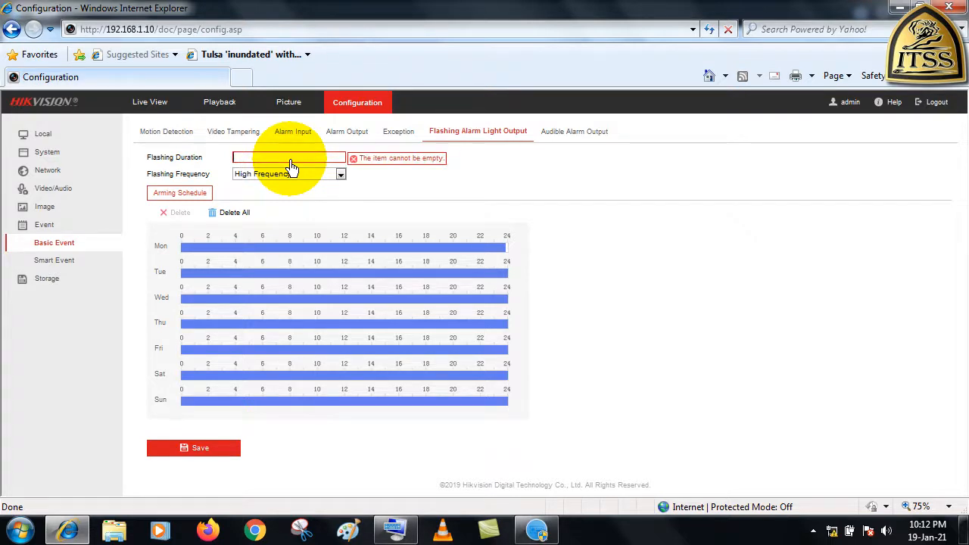
{"action": "type", "text": "20"}
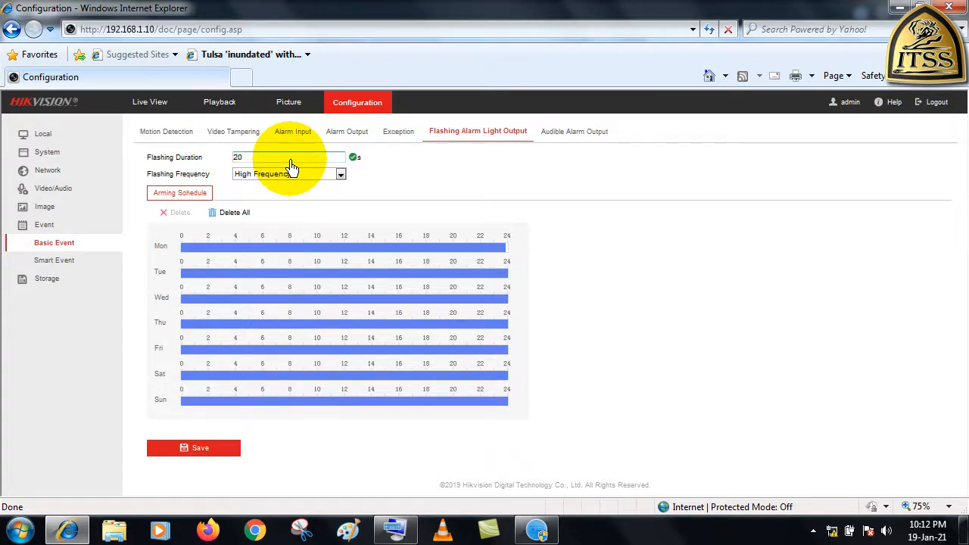
{"action": "left_click", "coordinate": [339, 174]}
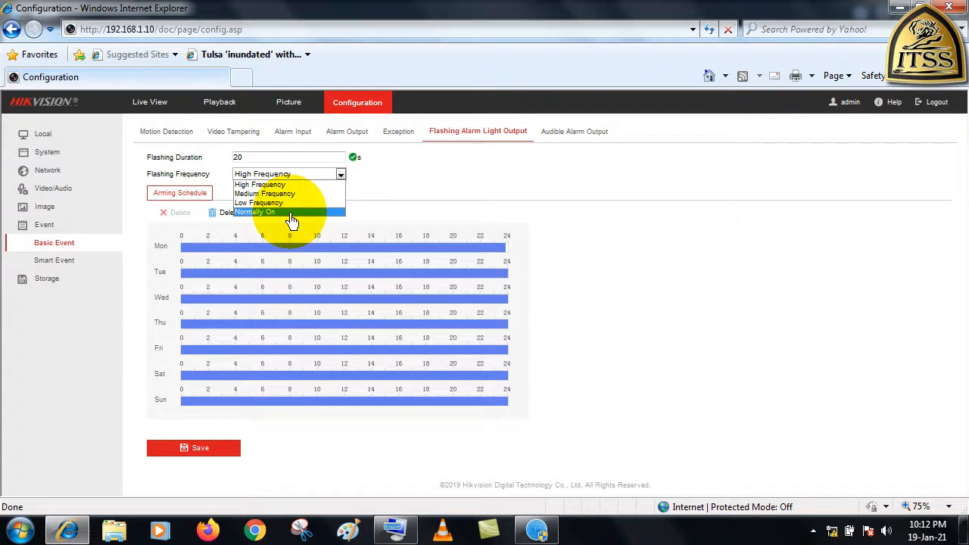
{"action": "left_click", "coordinate": [288, 184]}
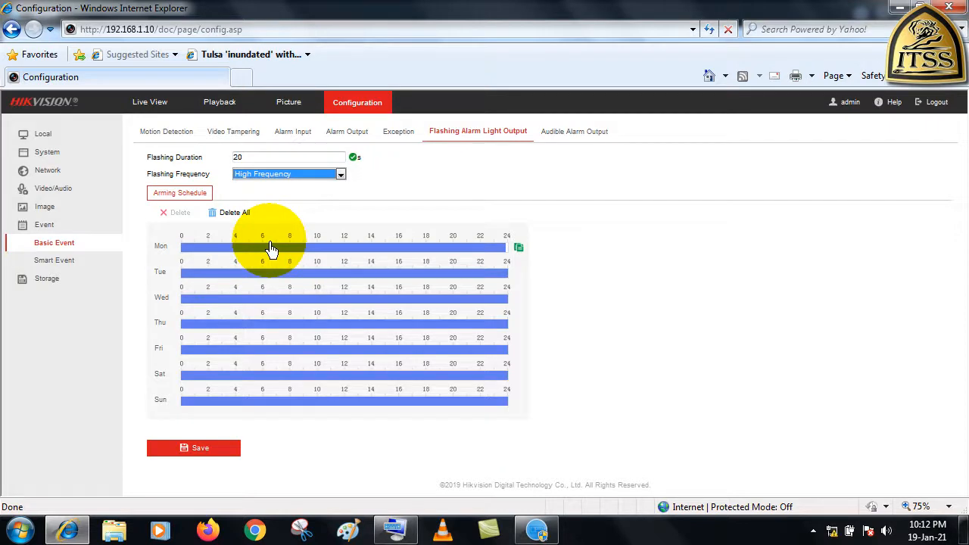
Shorten Monday's arming period for the flashing alarm light to about 04:30 to 12:45
{"action": "left_click", "coordinate": [183, 250]}
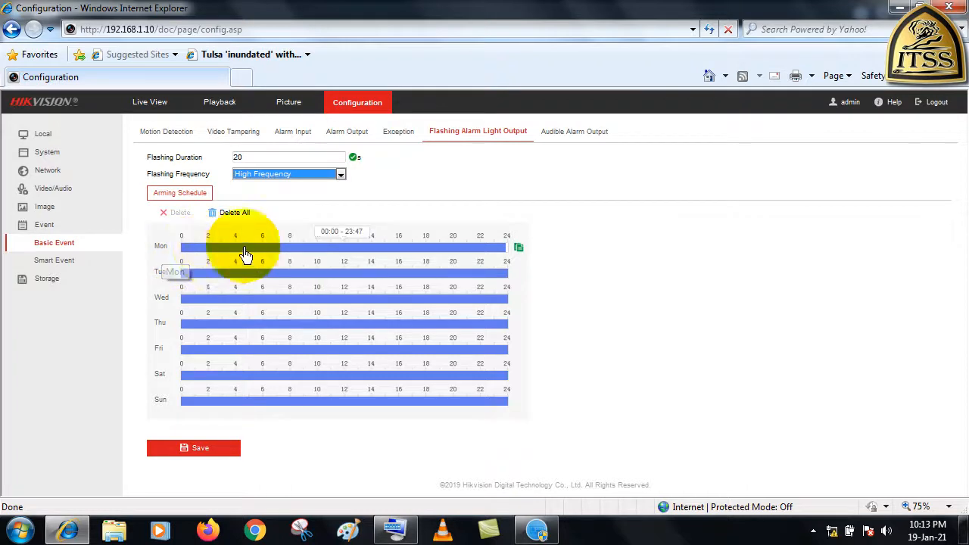
{"action": "left_click", "coordinate": [314, 249]}
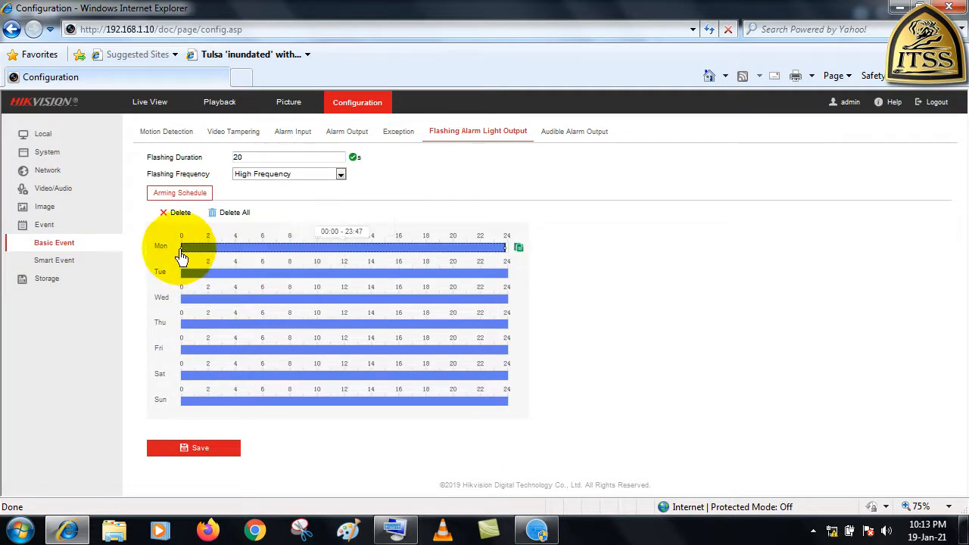
{"action": "left_click_drag", "start_coordinate": [183, 257], "coordinate": [289, 253]}
{"action": "left_click_drag", "start_coordinate": [505, 247], "coordinate": [293, 252]}
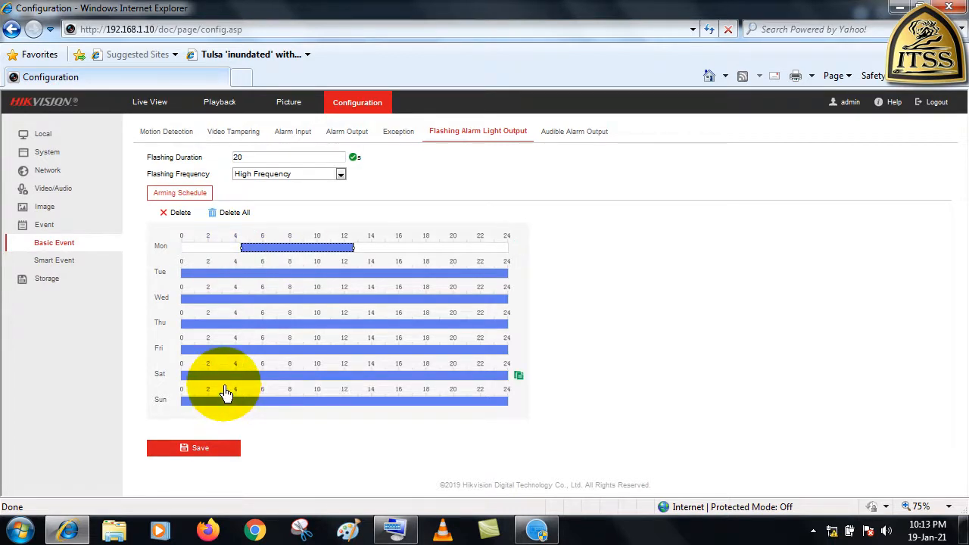
Extend Monday's arming period for the flashing alarm light to the full 24 hours and save the settings
{"action": "left_click_drag", "start_coordinate": [315, 250], "coordinate": [179, 261]}
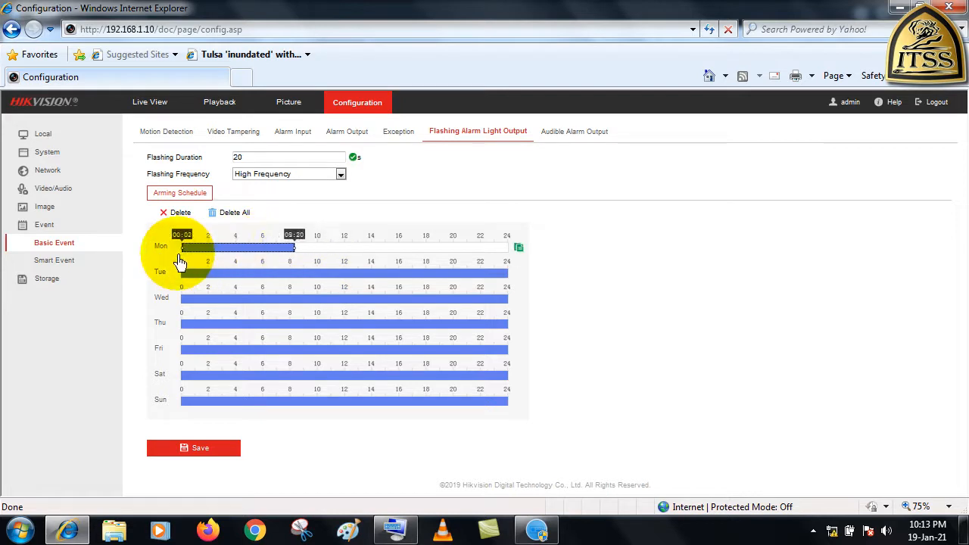
{"action": "left_click_drag", "start_coordinate": [295, 251], "coordinate": [515, 254]}
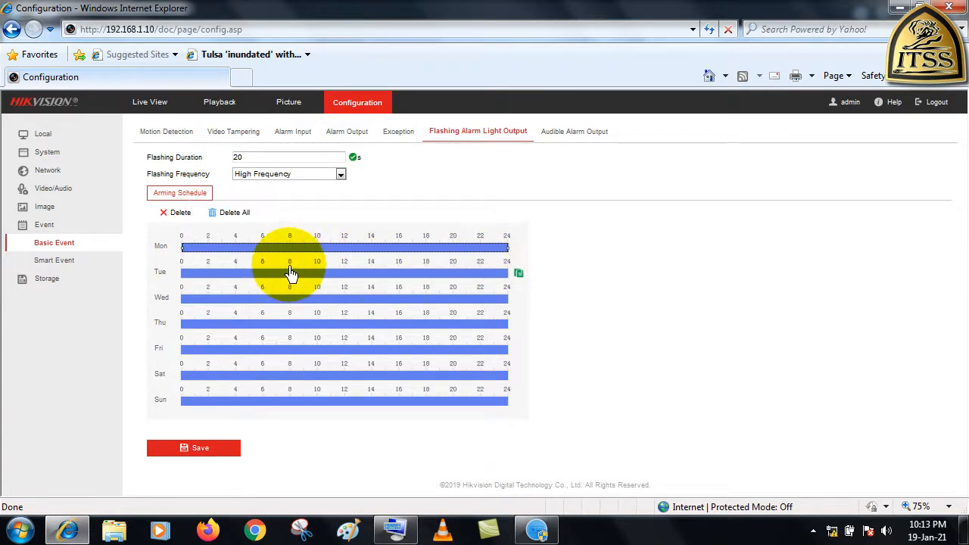
{"action": "left_click", "coordinate": [199, 449]}
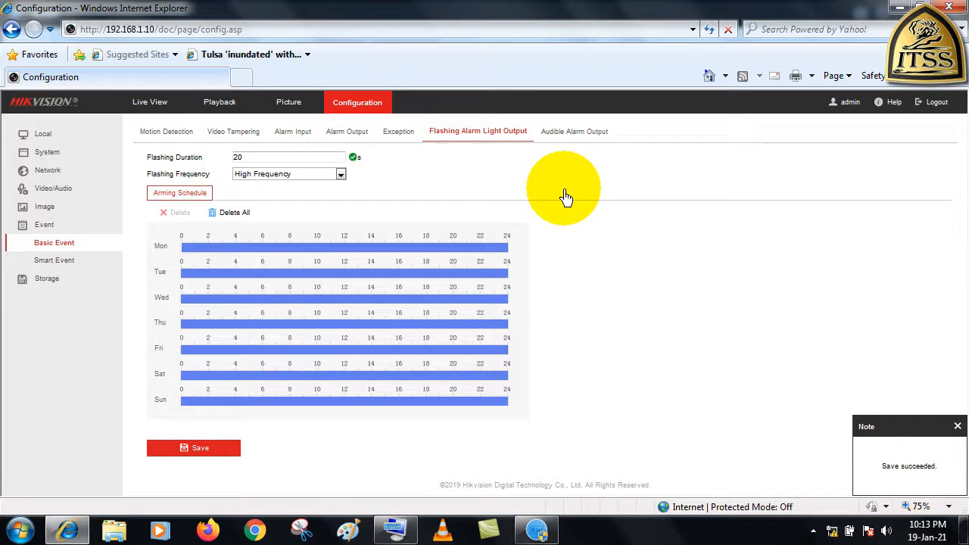
In the audible alarm output settings, choose the "Warning,this is a restricted area" message and test its sound
{"action": "left_click", "coordinate": [562, 146]}
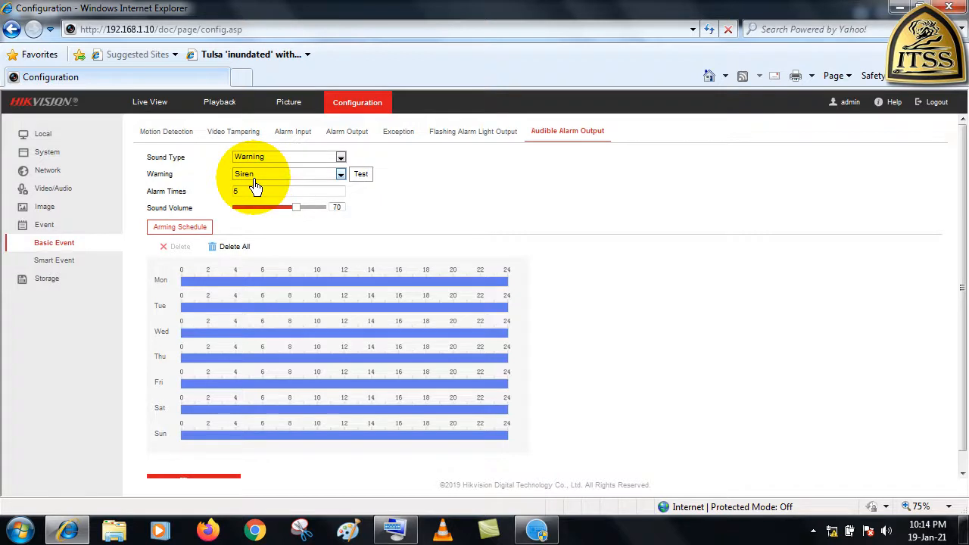
{"action": "left_click", "coordinate": [340, 175]}
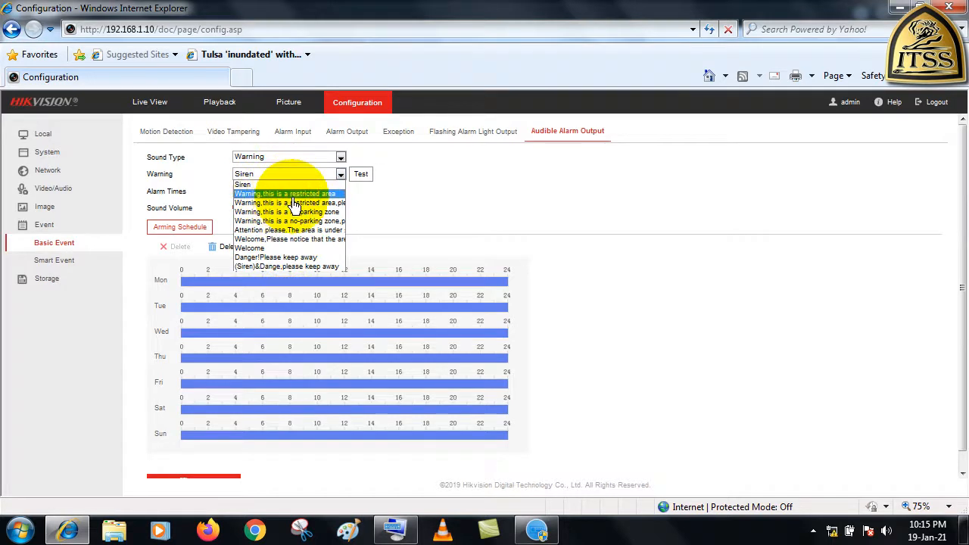
{"action": "left_click", "coordinate": [333, 193]}
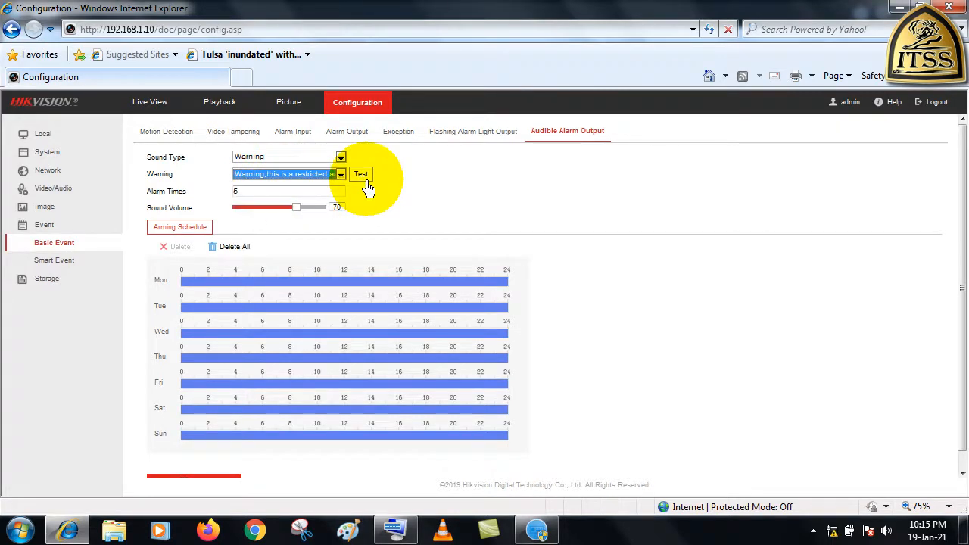
{"action": "left_click", "coordinate": [365, 179]}
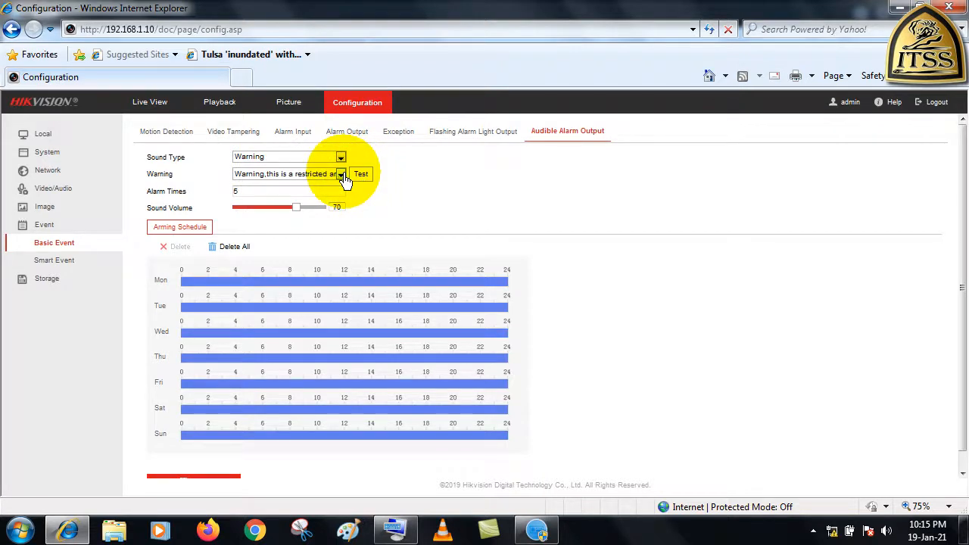
Switch the audible alarm to the longer restricted-area warning message and play a test of it
{"action": "left_click", "coordinate": [342, 175]}
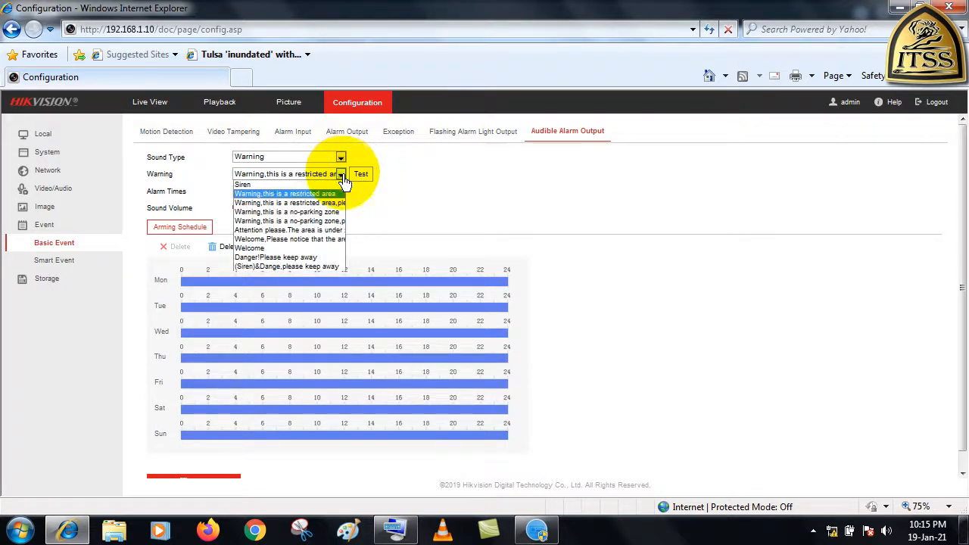
{"action": "left_click", "coordinate": [266, 206]}
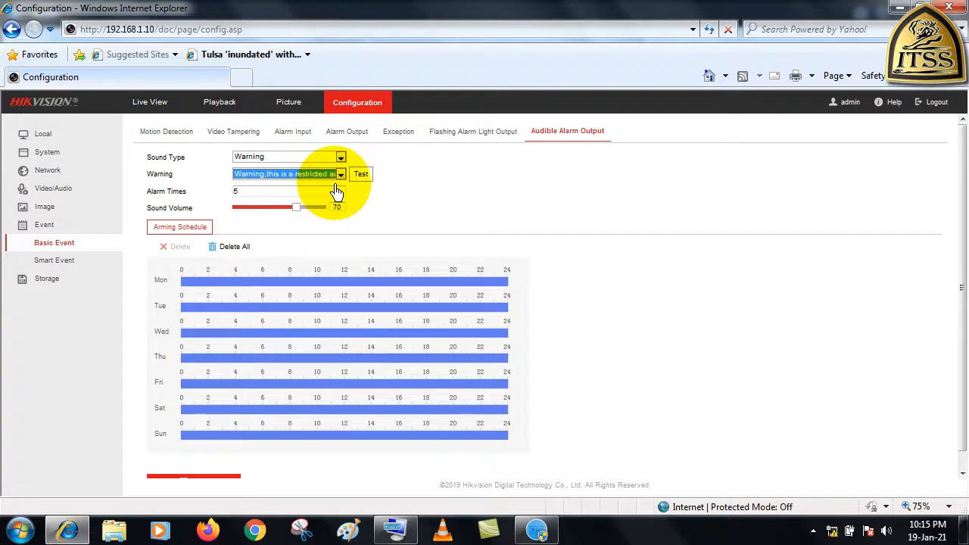
{"action": "left_click", "coordinate": [361, 183]}
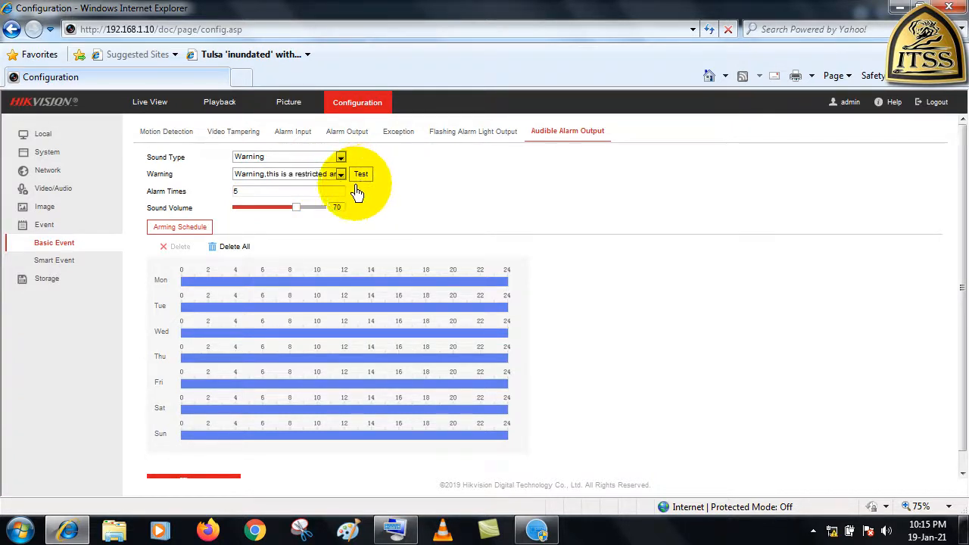
Choose the "Warning,this is a no-parking zone" message, play a test of it, and raise the sound volume to 100
{"action": "left_click", "coordinate": [286, 180]}
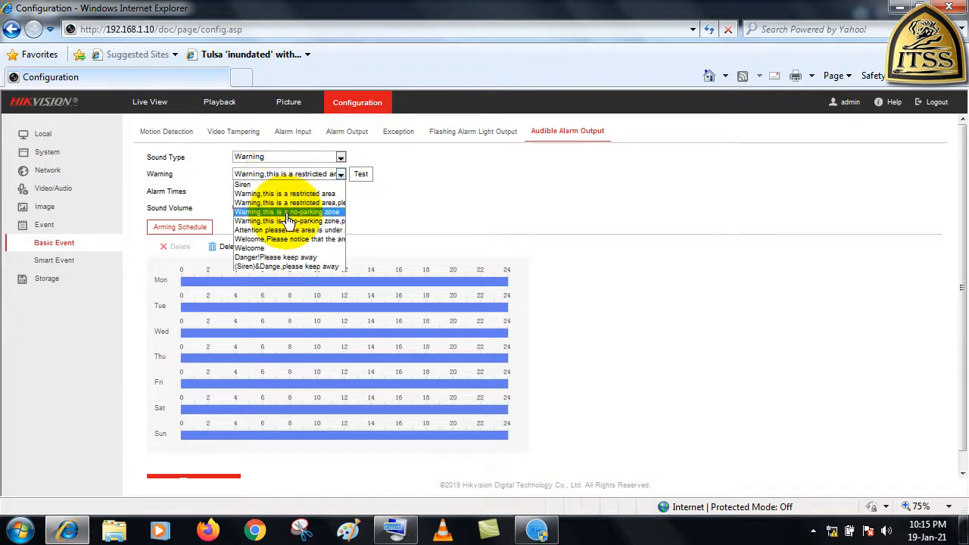
{"action": "left_click", "coordinate": [281, 218]}
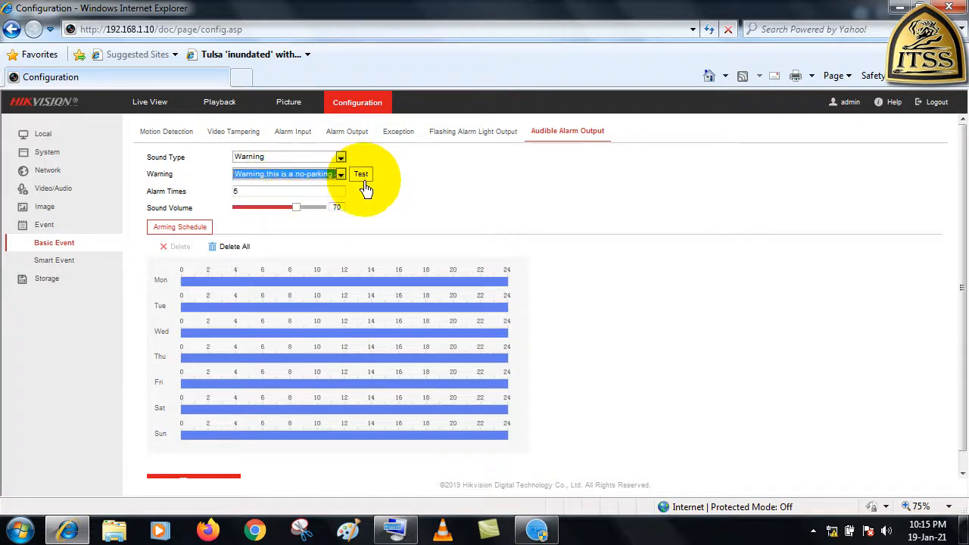
{"action": "left_click", "coordinate": [364, 183]}
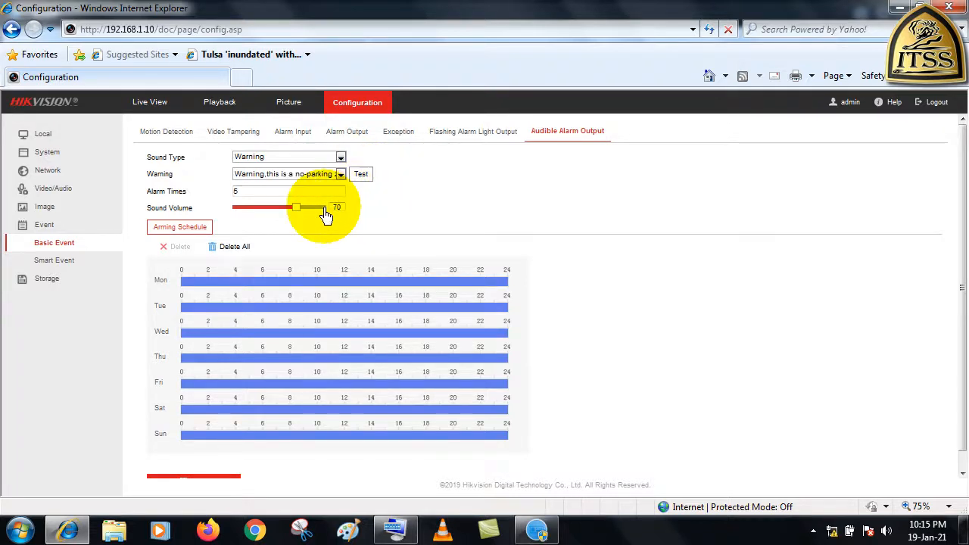
{"action": "left_click_drag", "start_coordinate": [294, 209], "coordinate": [340, 209]}
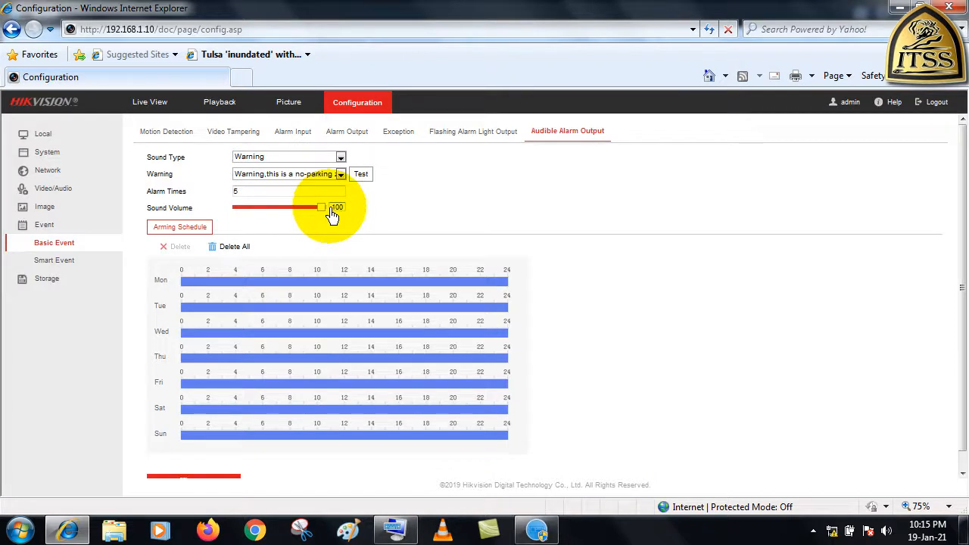
Select the longer no-parking zone message, switch to the "Attention please.The area is under" message, and test its sound
{"action": "left_click", "coordinate": [340, 174]}
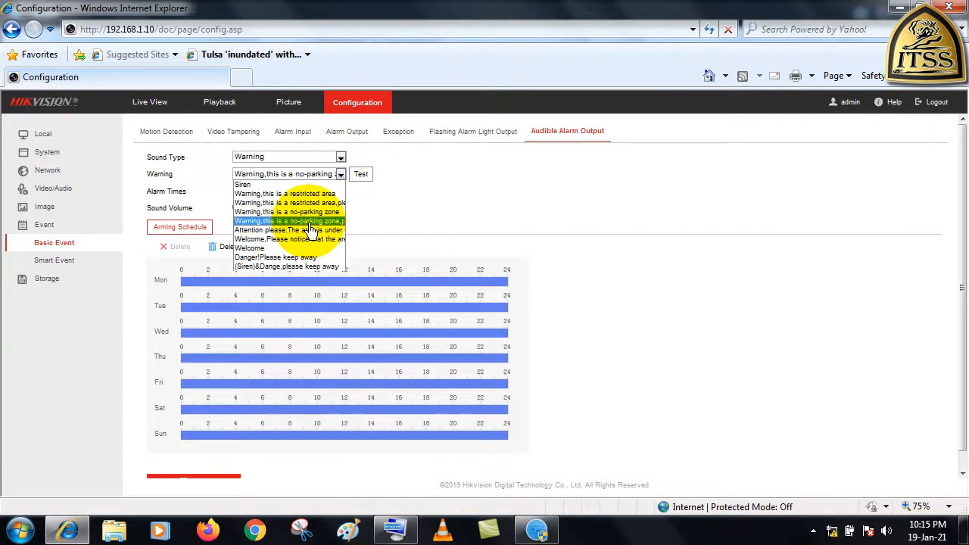
{"action": "left_click", "coordinate": [310, 224]}
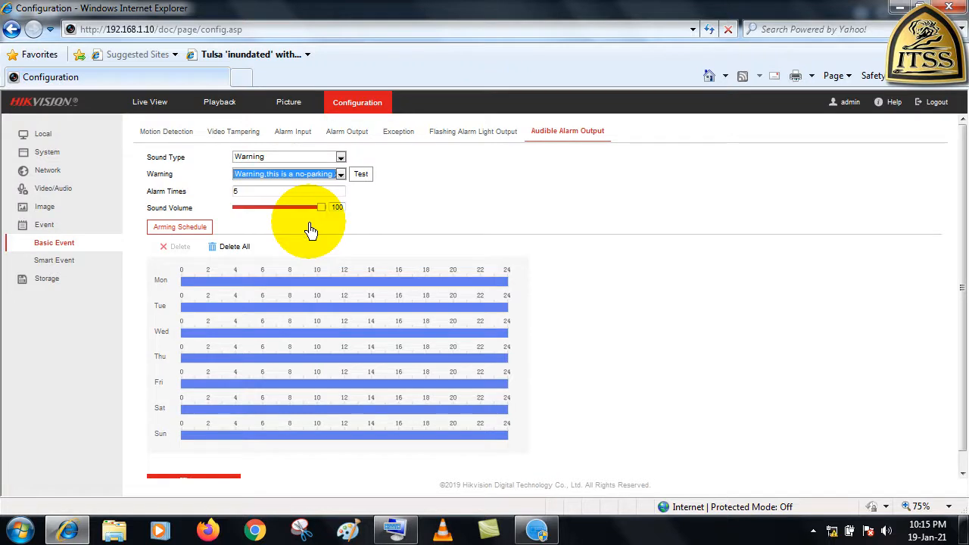
{"action": "left_click", "coordinate": [341, 176]}
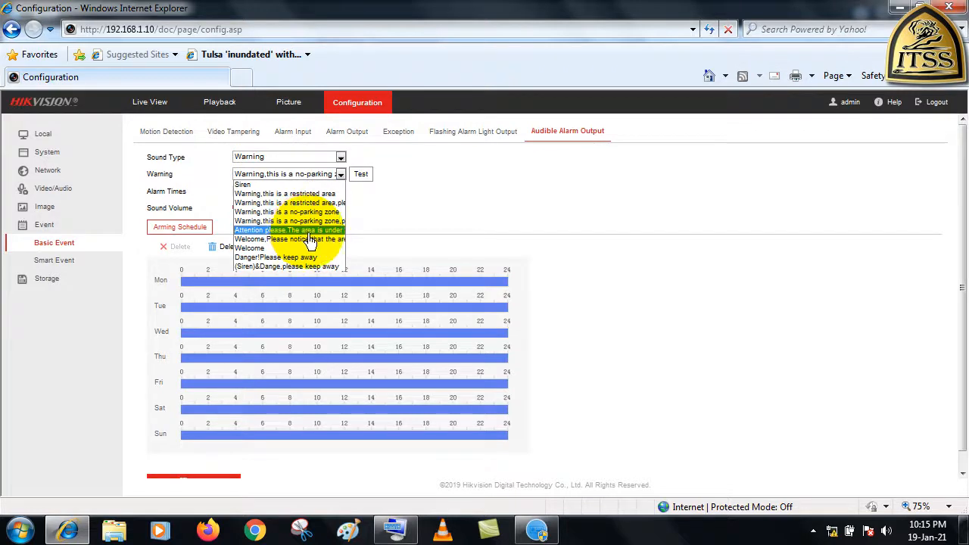
{"action": "left_click", "coordinate": [309, 231]}
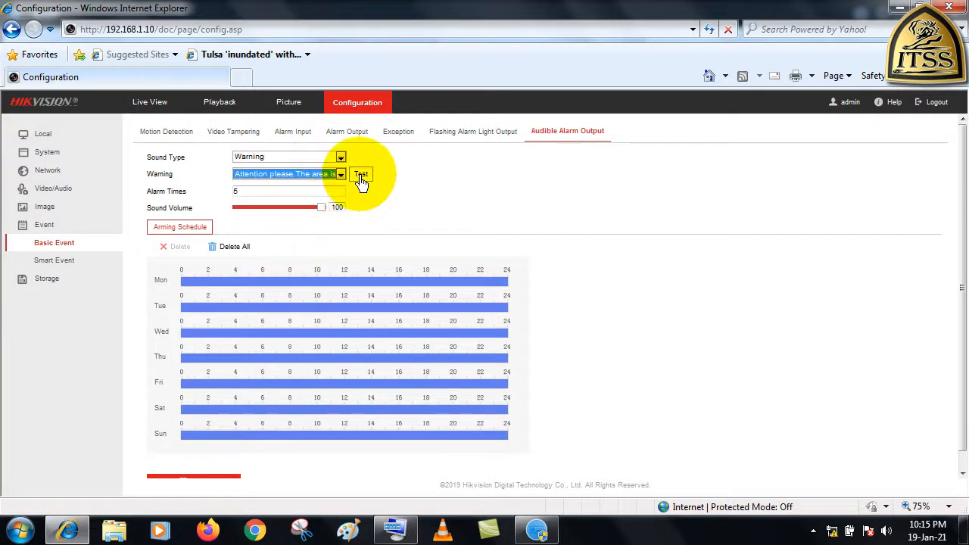
{"action": "left_click", "coordinate": [361, 178]}
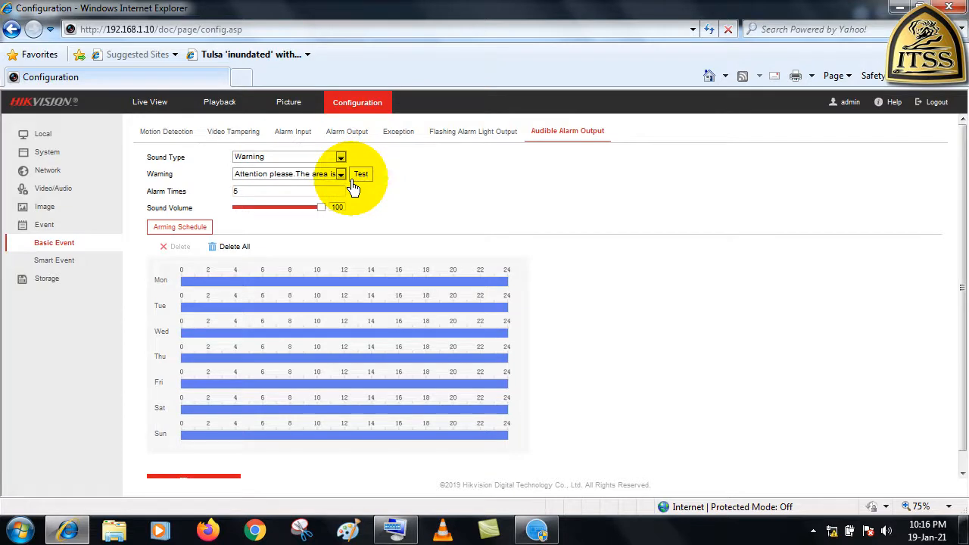
Select and test the "Welcome,Please notice that the area" warning message, followed by the short "Welcome" message
{"action": "left_click", "coordinate": [340, 174]}
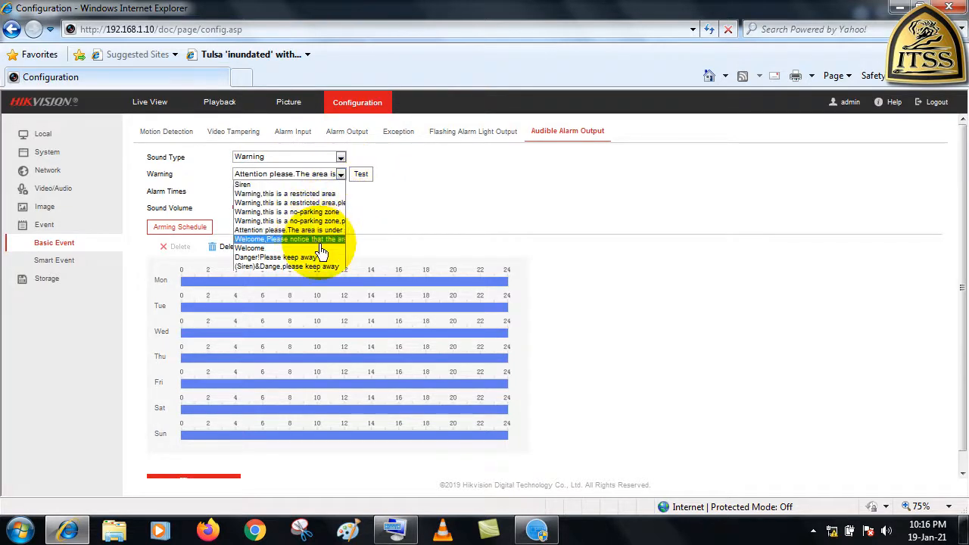
{"action": "left_click", "coordinate": [314, 241]}
{"action": "left_click", "coordinate": [357, 181]}
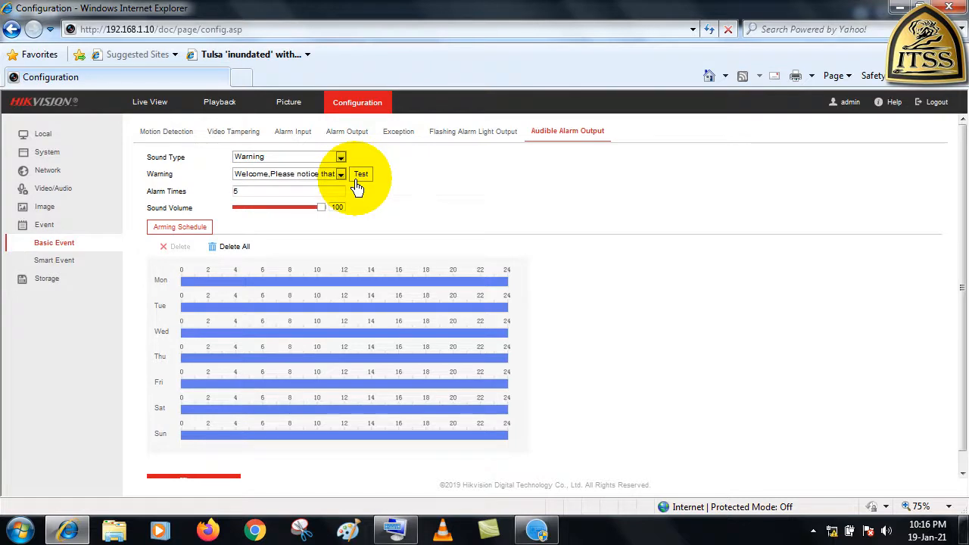
{"action": "left_click", "coordinate": [342, 174]}
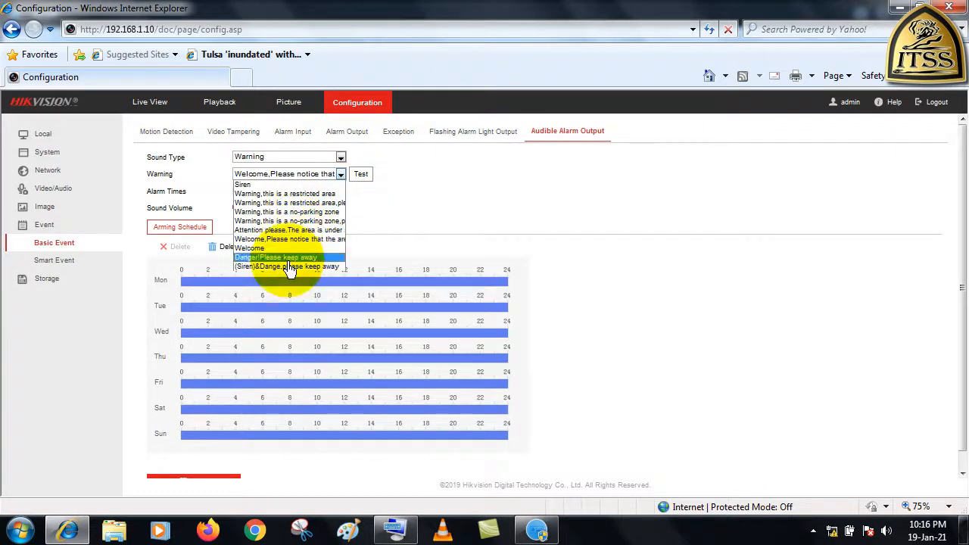
{"action": "left_click", "coordinate": [257, 248]}
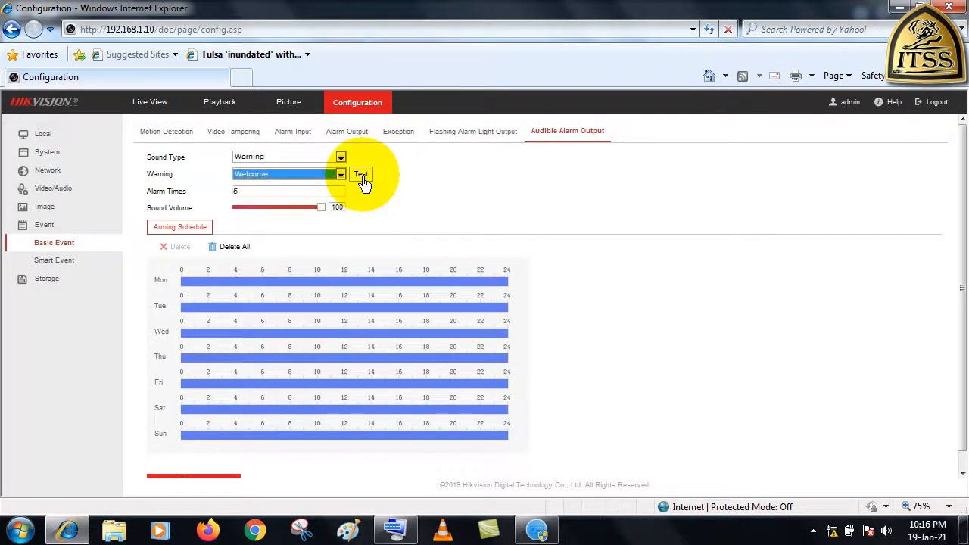
{"action": "left_click", "coordinate": [362, 178]}
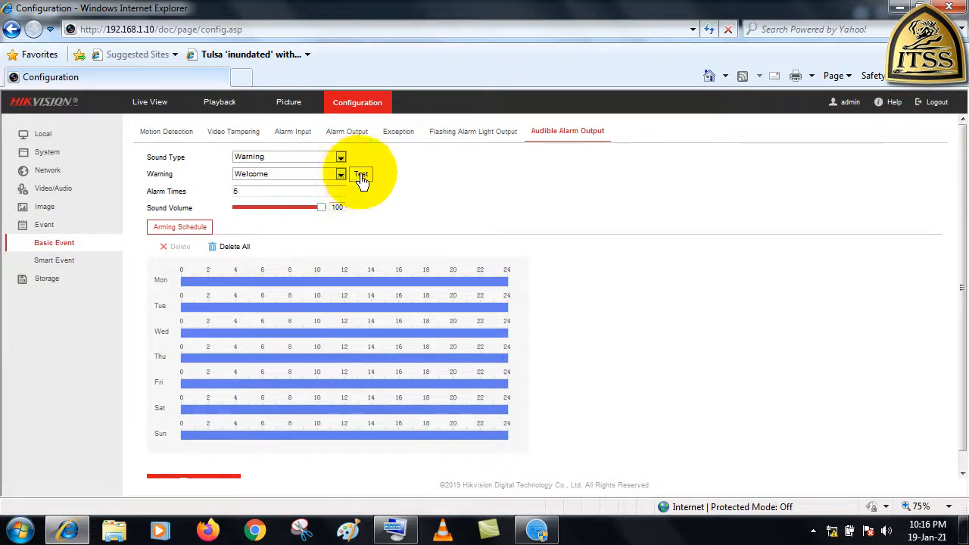
Choose the "Danger!Please keep away" warning message and play a test of it
{"action": "left_click", "coordinate": [341, 175]}
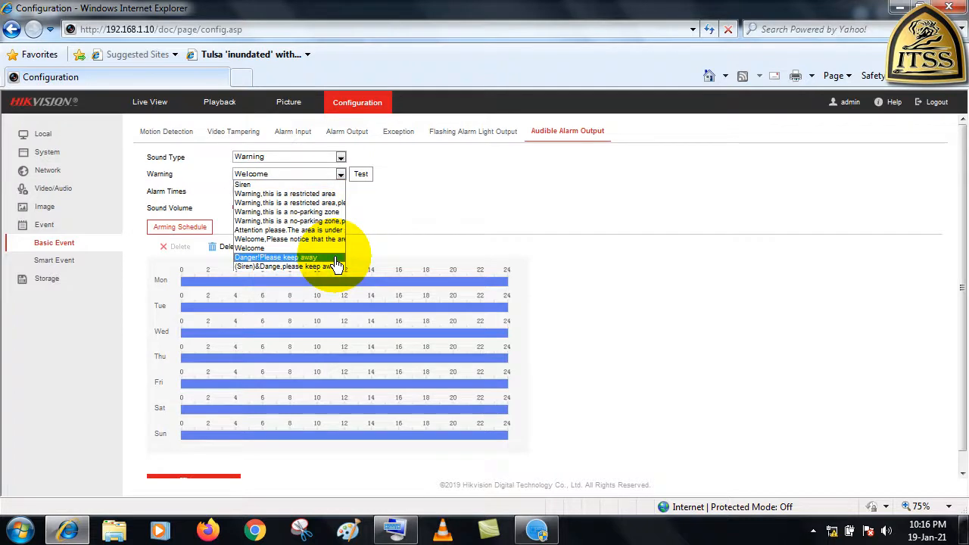
{"action": "left_click", "coordinate": [337, 263]}
{"action": "left_click", "coordinate": [362, 177]}
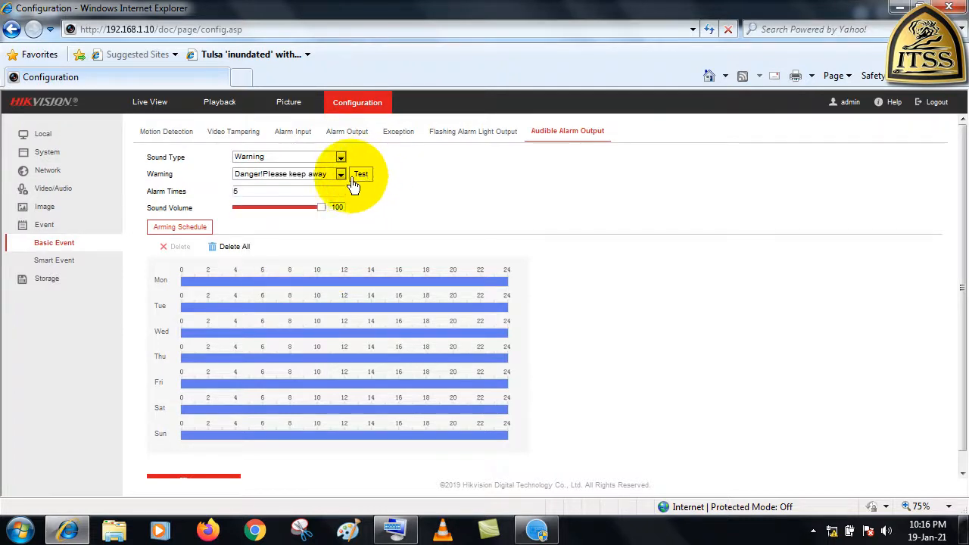
Switch the warning to "(Siren)&Dange,please keep away" and test its sound
{"action": "left_click", "coordinate": [338, 176]}
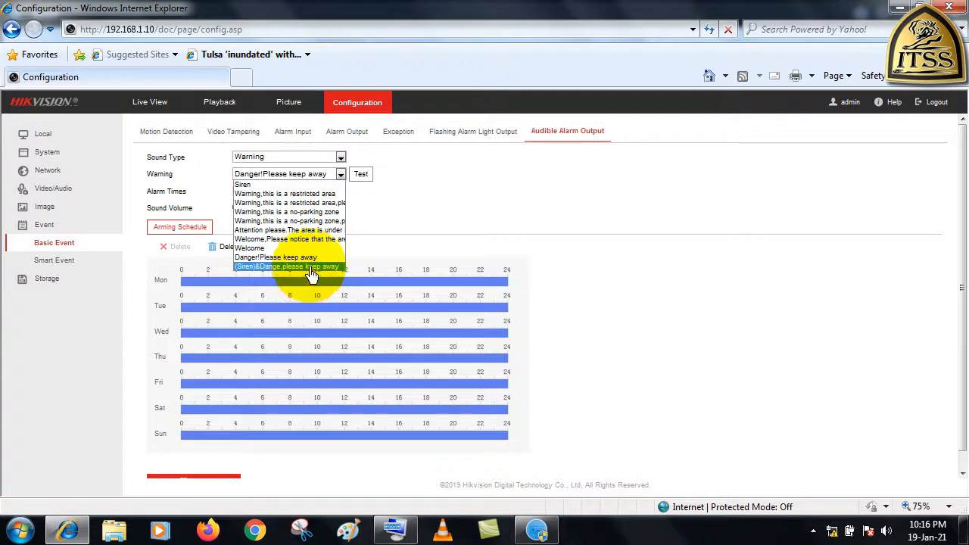
{"action": "left_click", "coordinate": [312, 268]}
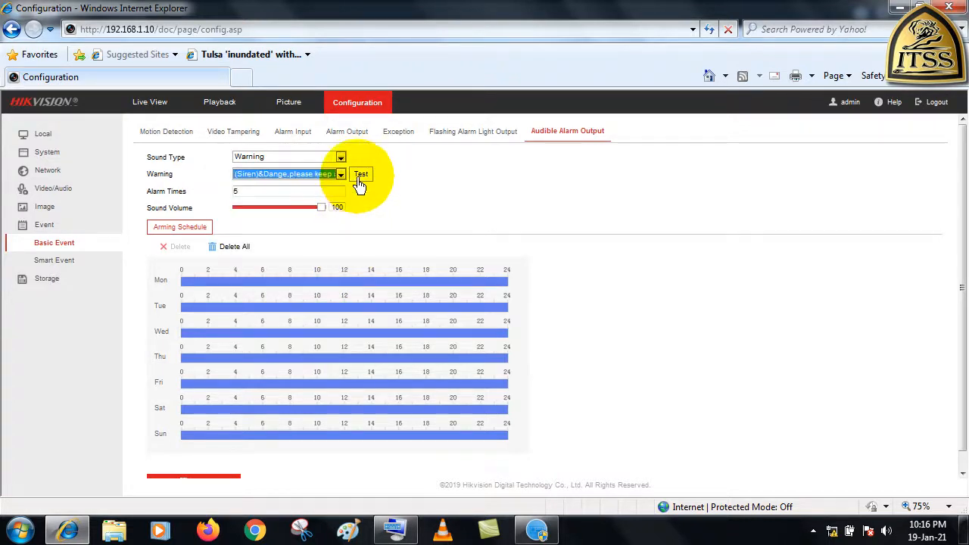
{"action": "left_click", "coordinate": [357, 180]}
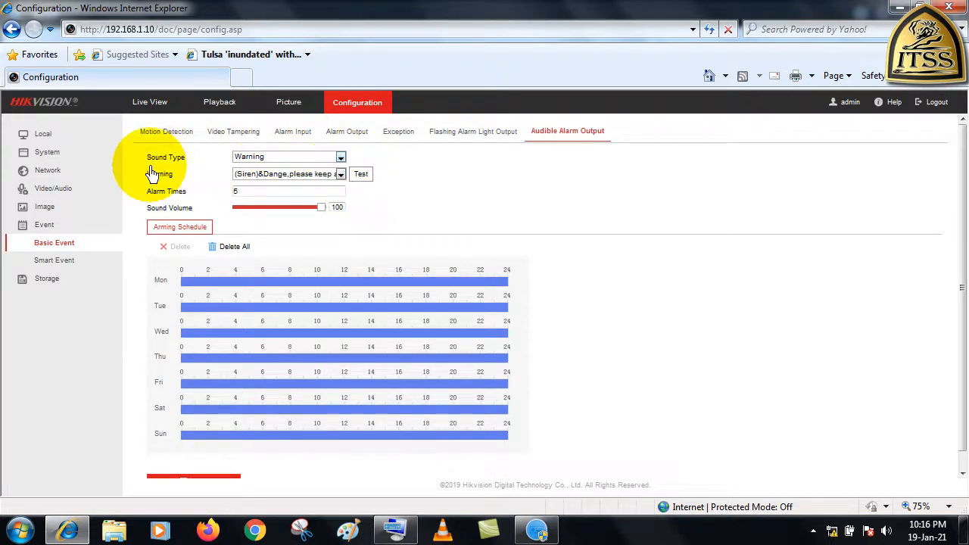
Set the audible alarm's sound type to Prompt and test the prompt sound
{"action": "left_click", "coordinate": [340, 158]}
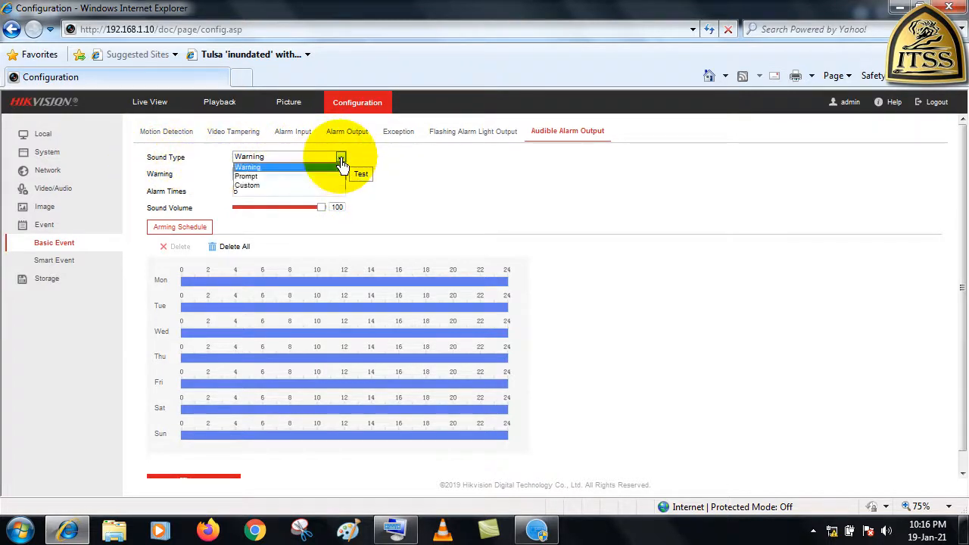
{"action": "left_click", "coordinate": [250, 176]}
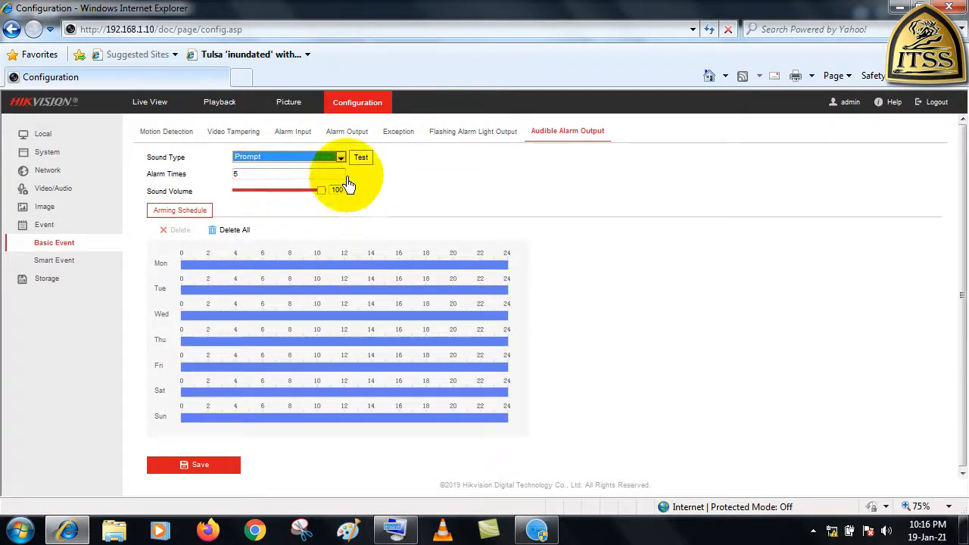
{"action": "left_click", "coordinate": [363, 160]}
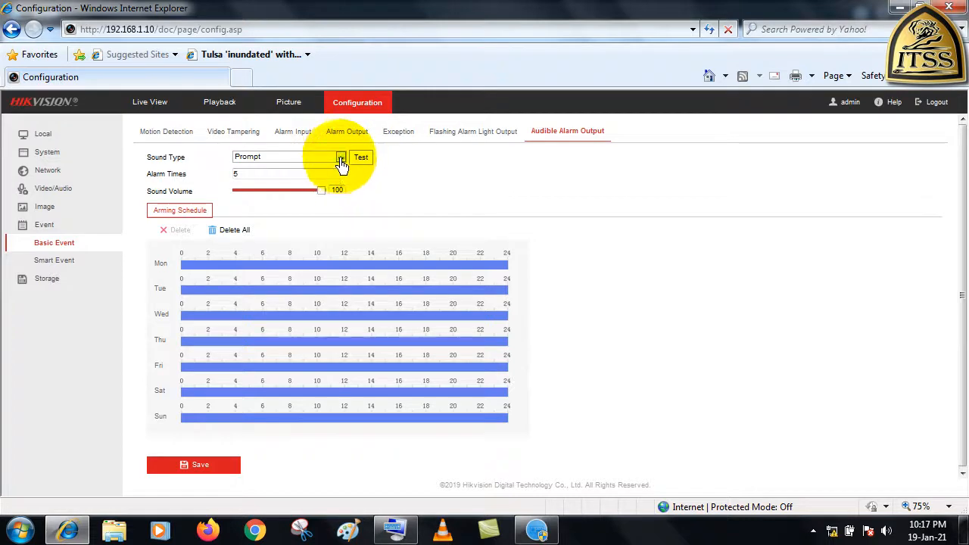
Set the sound type to Custom, look over the custom audio upload form, and close it without choosing a file
{"action": "left_click", "coordinate": [340, 157]}
{"action": "left_click", "coordinate": [259, 187]}
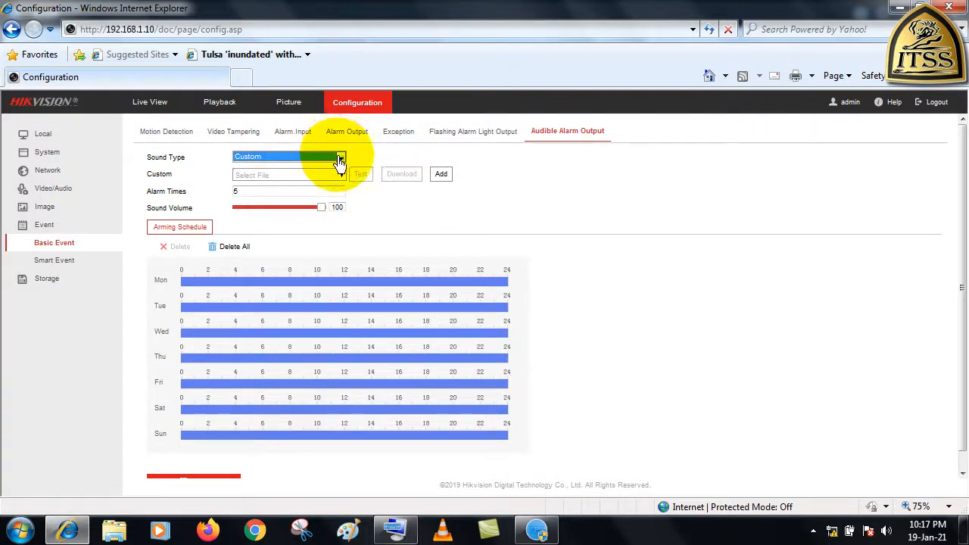
{"action": "left_click", "coordinate": [442, 175]}
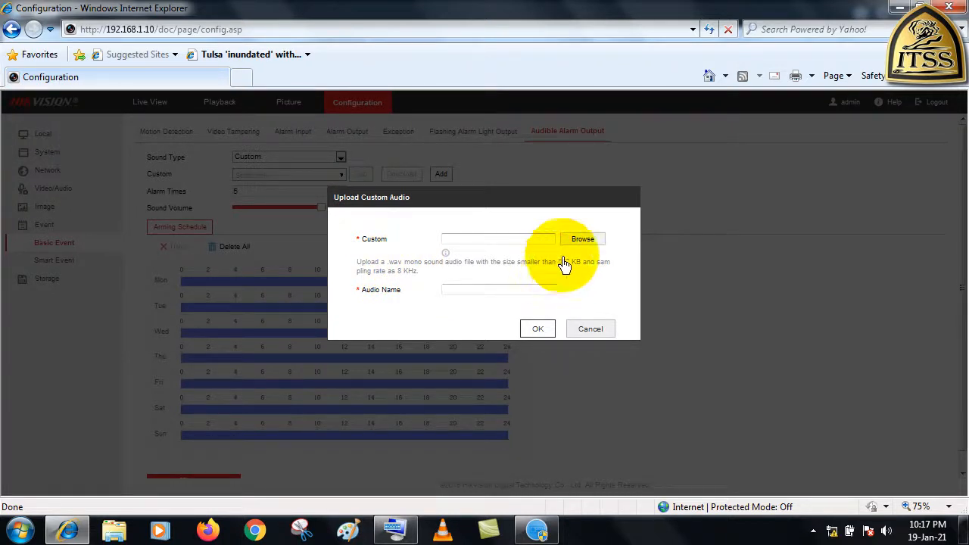
{"action": "left_click", "coordinate": [585, 241]}
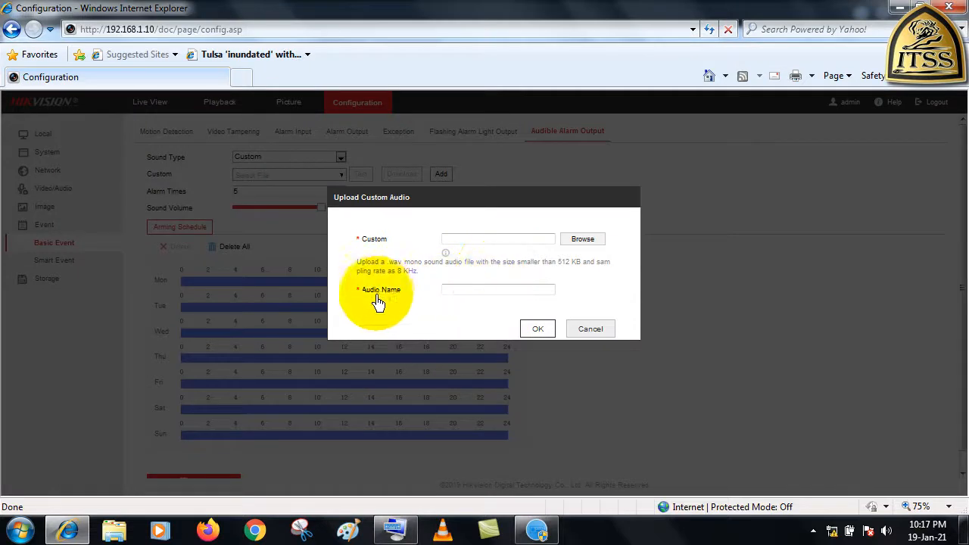
{"action": "left_click", "coordinate": [481, 290]}
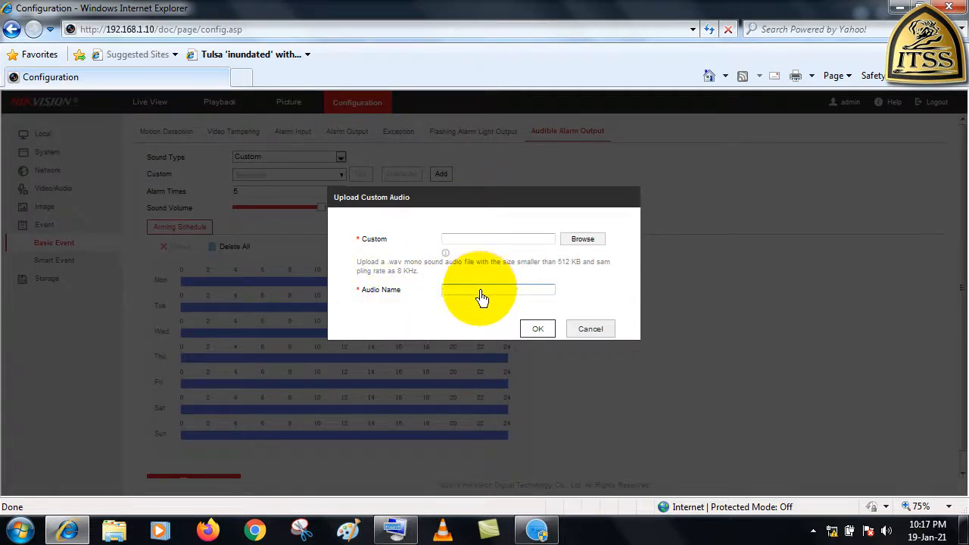
{"action": "left_click", "coordinate": [537, 329]}
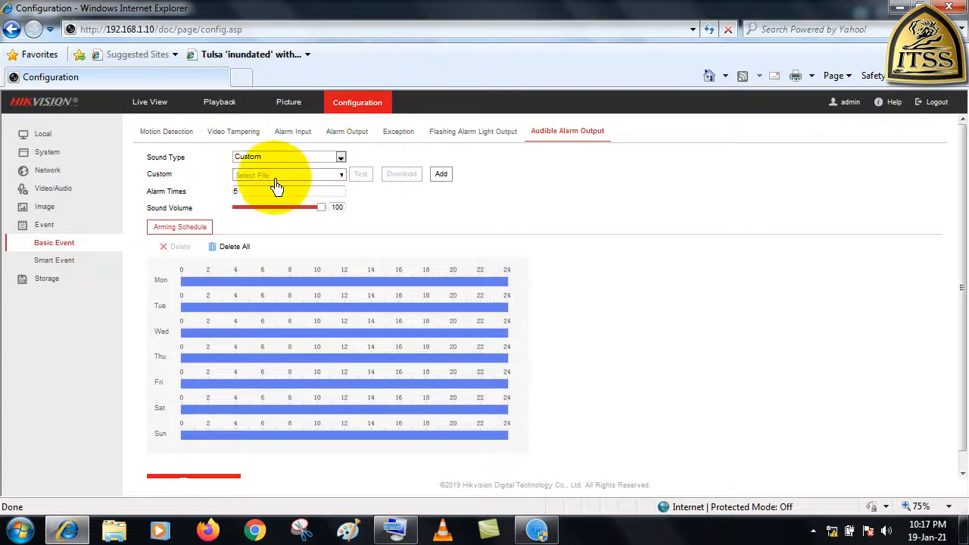
Return the sound type to Warning and keep "(Siren)&Dange,please keep away" as the warning message
{"action": "left_click", "coordinate": [261, 157]}
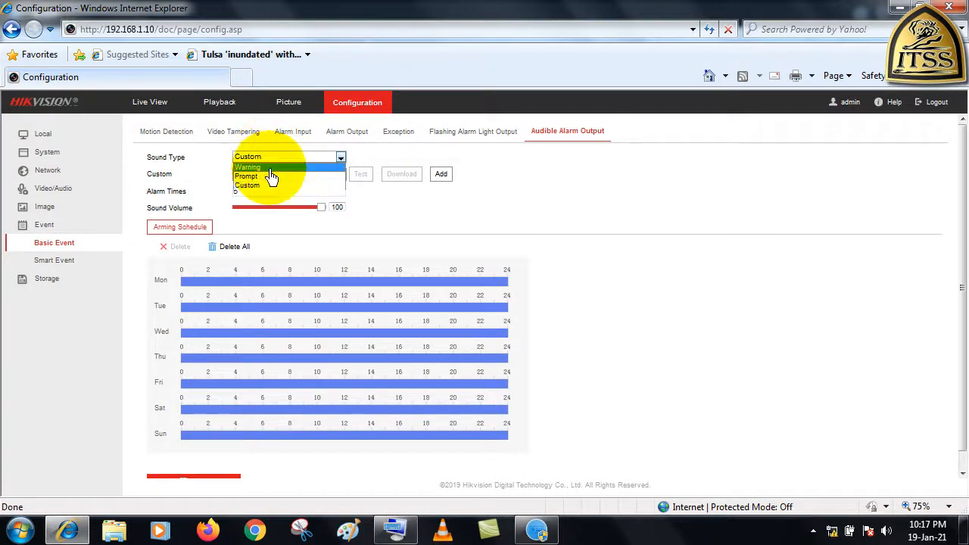
{"action": "left_click", "coordinate": [269, 168]}
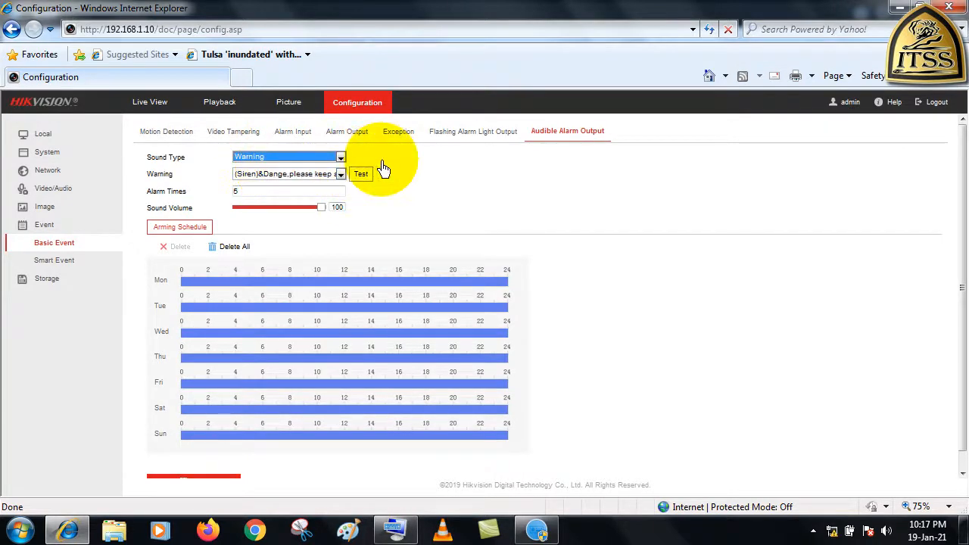
{"action": "left_click", "coordinate": [340, 174]}
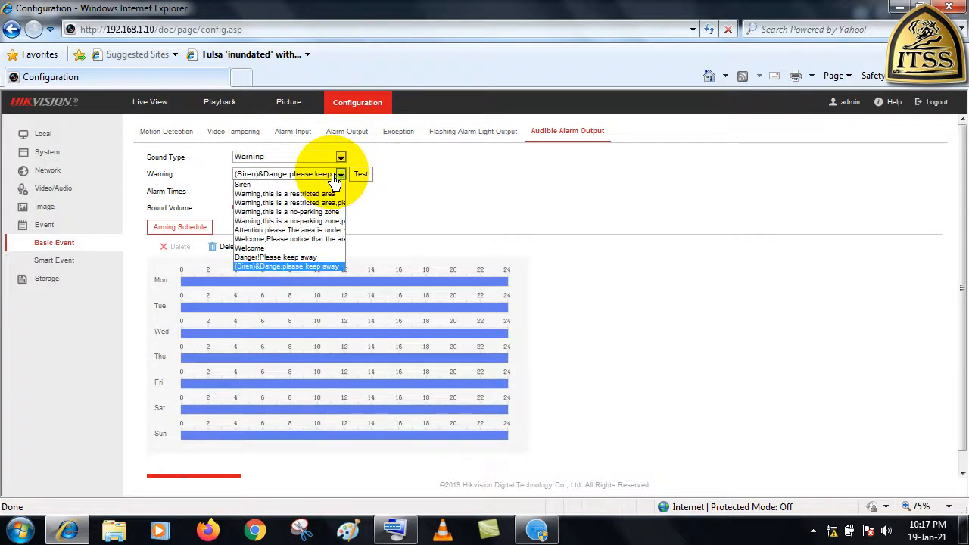
{"action": "left_click", "coordinate": [294, 176]}
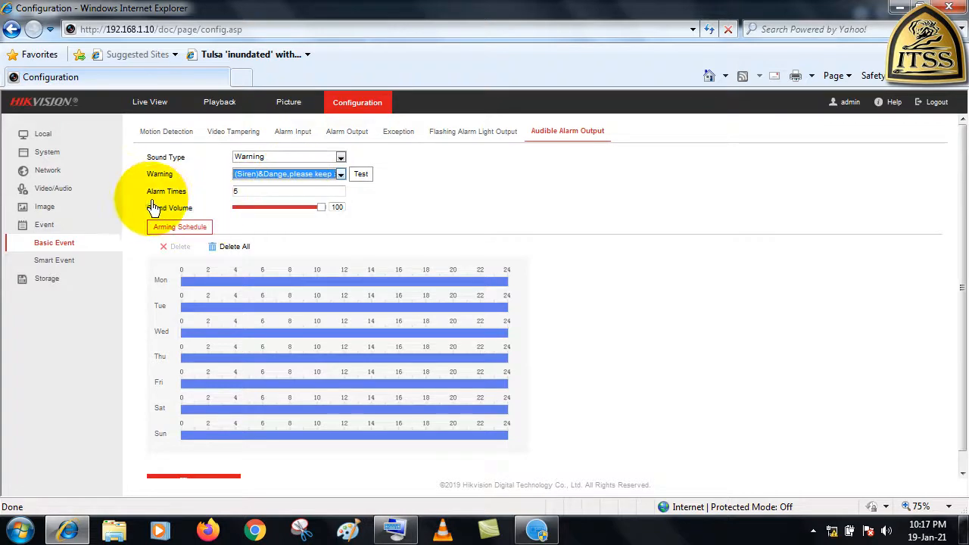
Set the audible alarm's Alarm Times to 2 and save the audible alarm output settings
{"action": "left_click", "coordinate": [238, 194]}
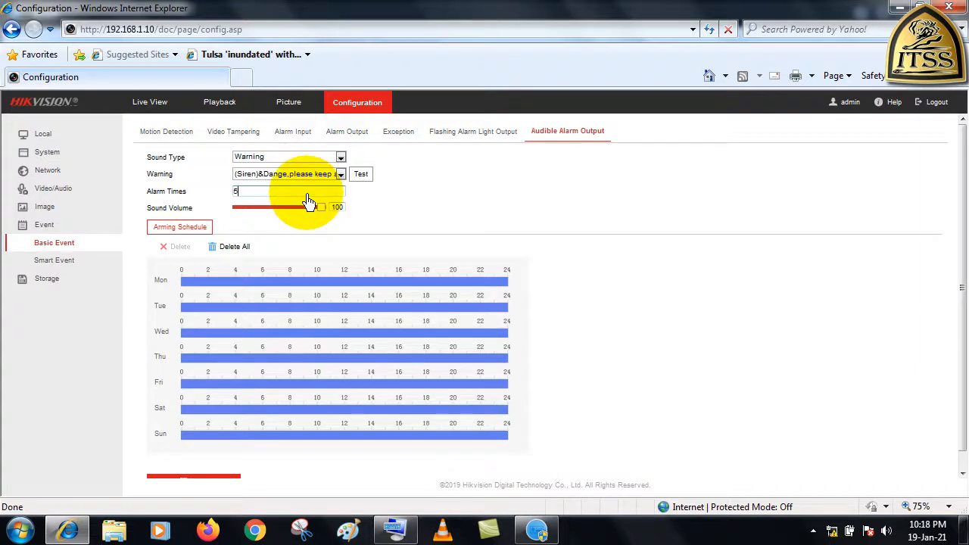
{"action": "type", "text": "21"}
{"action": "key", "text": "BackSpace"}
{"action": "type", "text": "2"}
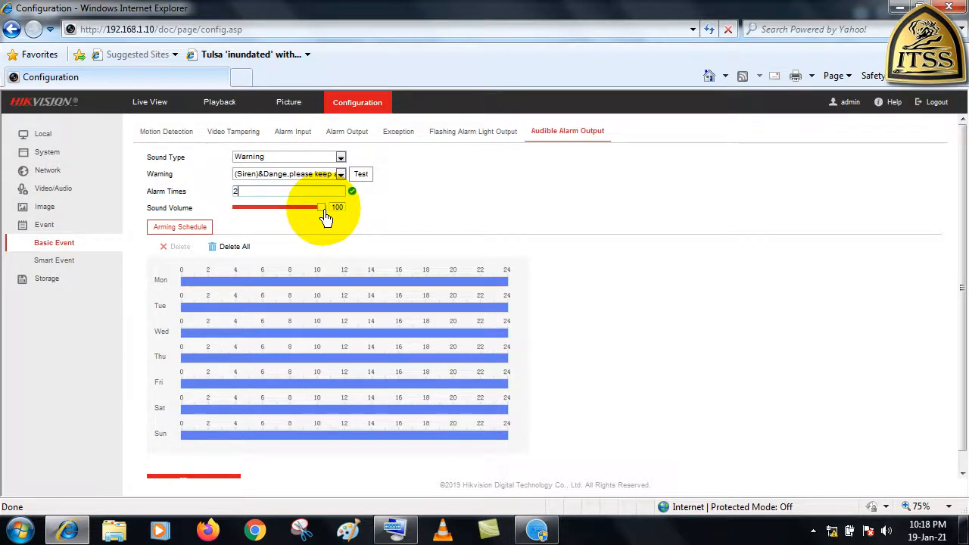
{"action": "scroll", "coordinate": [325, 218], "scroll_direction": "down", "scroll_amount": 1}
{"action": "left_click", "coordinate": [234, 264]}
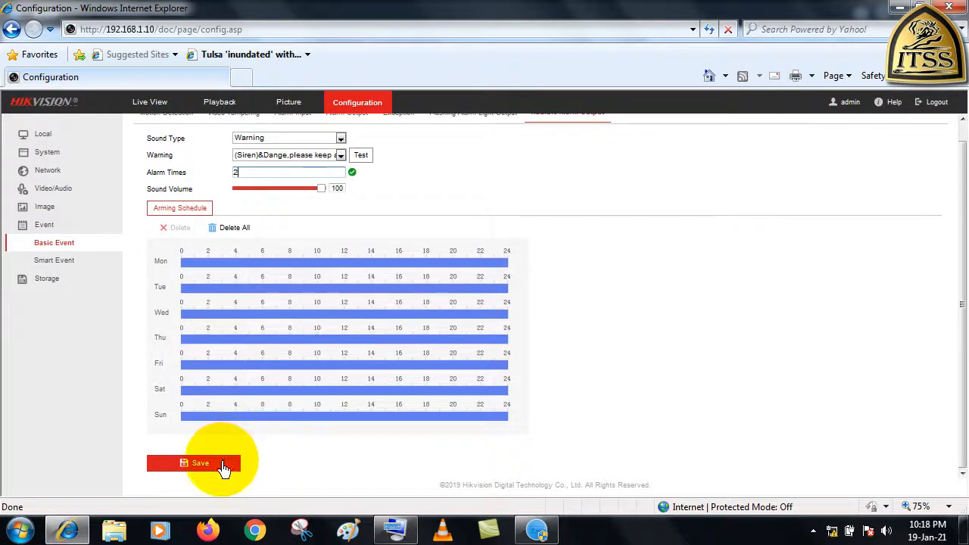
{"action": "left_click", "coordinate": [224, 468]}
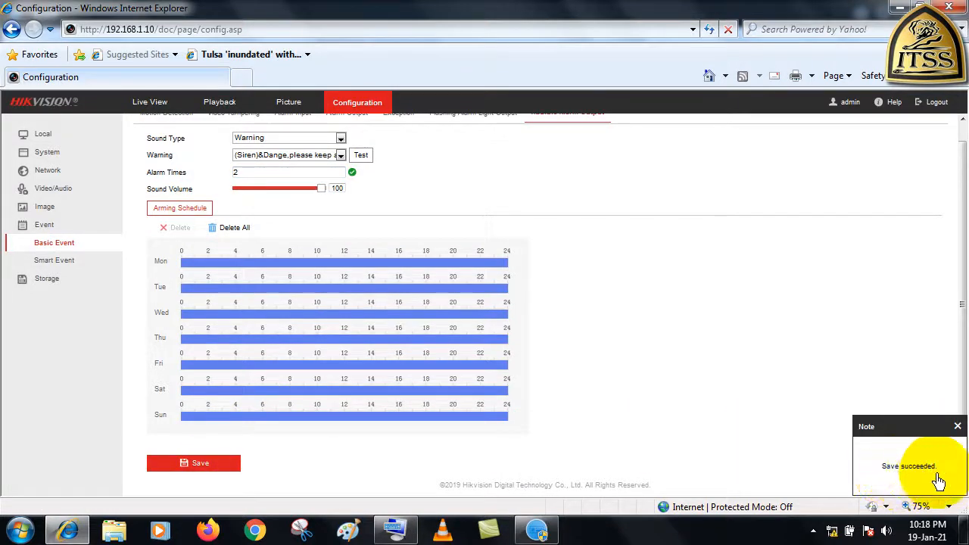
Review the weekly arming schedule for motion detection and open the camera's live view
{"action": "scroll", "coordinate": [575, 265], "scroll_direction": "up", "scroll_amount": 1}
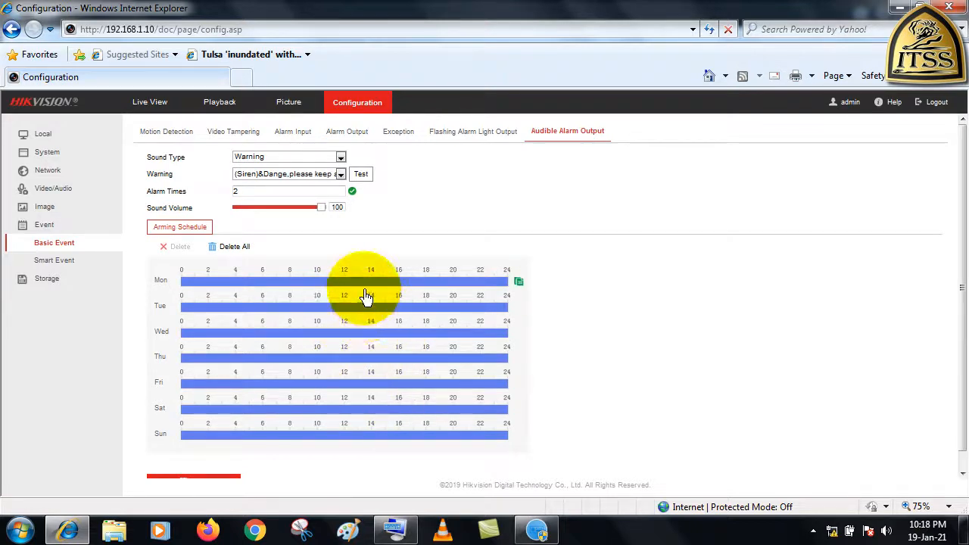
{"action": "left_click", "coordinate": [159, 142]}
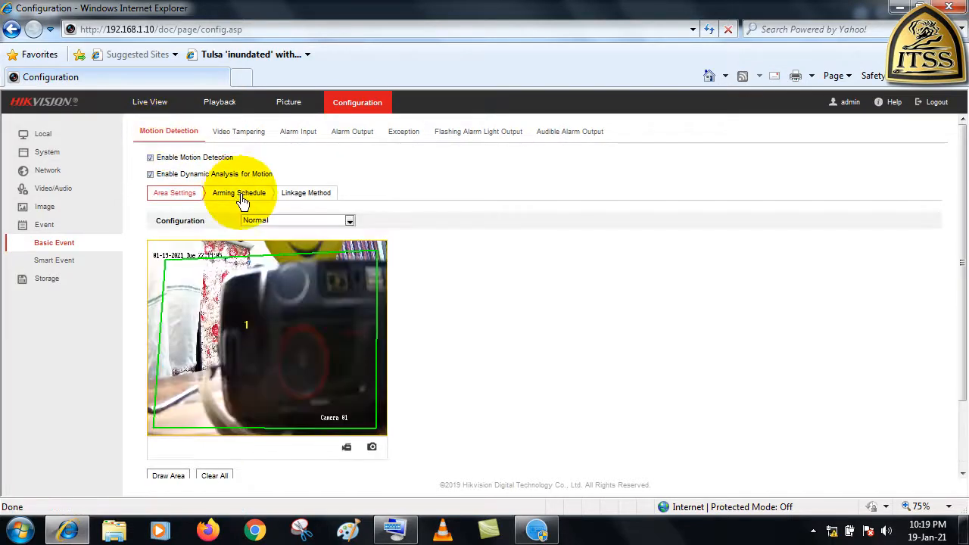
{"action": "left_click", "coordinate": [241, 198]}
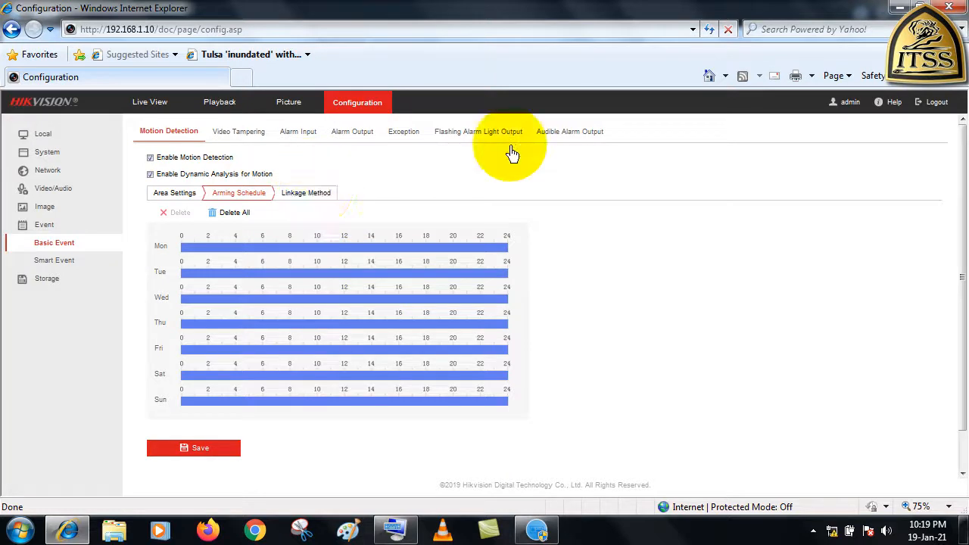
{"action": "left_click", "coordinate": [152, 112]}
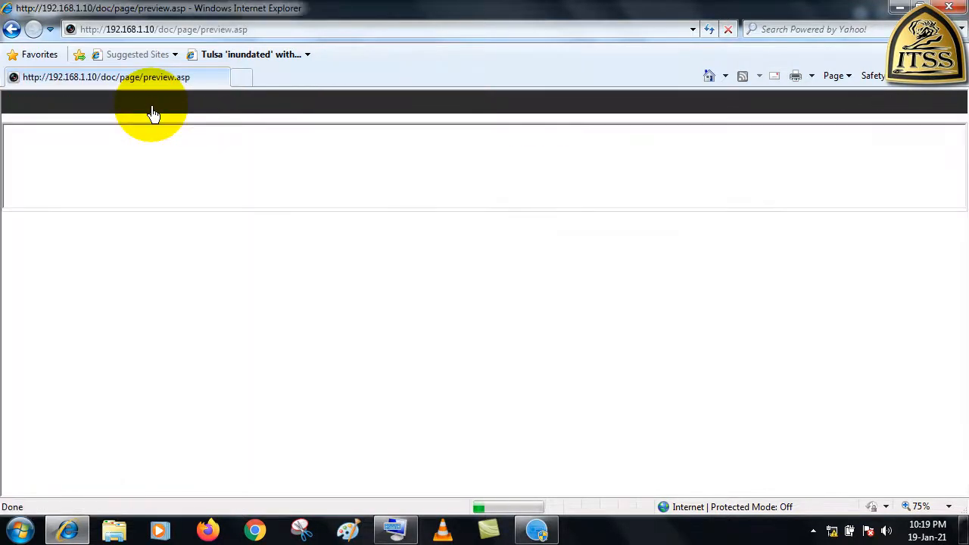